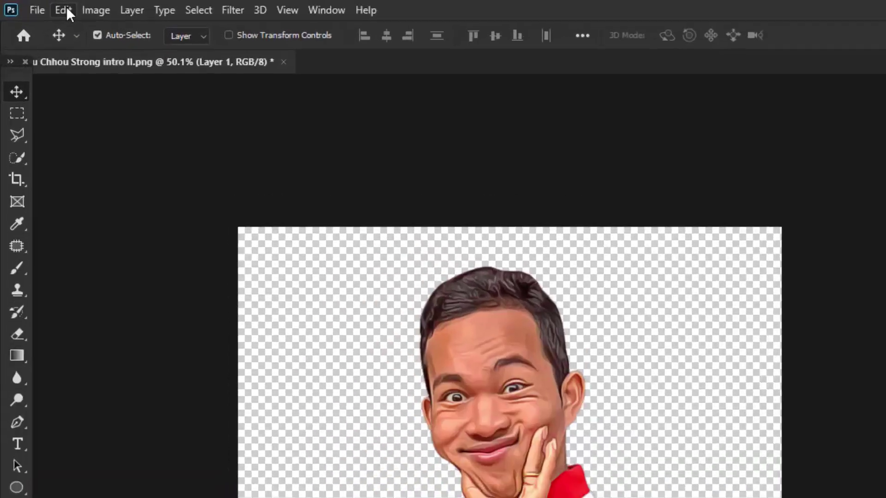
Open Interface preferences and try the medium-dark, light grey and lightest colour themes
left_click(67, 8)
mouse_move(50, 382)
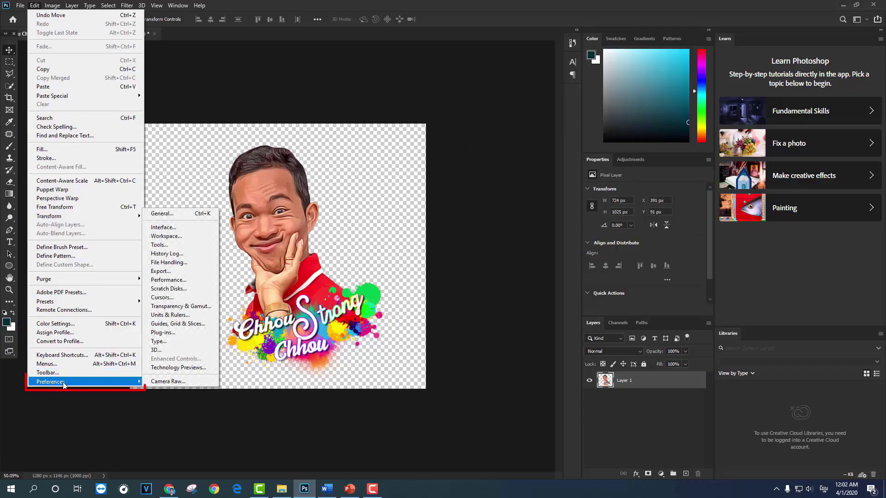
left_click(164, 228)
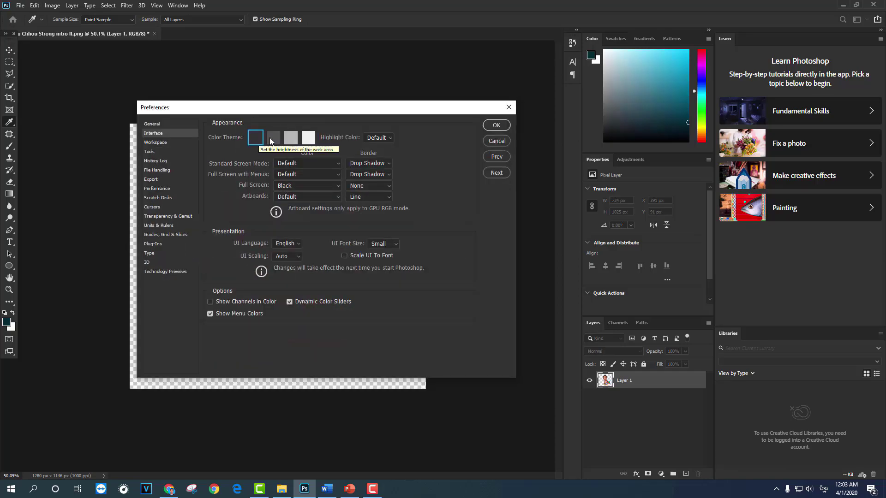
left_click(275, 142)
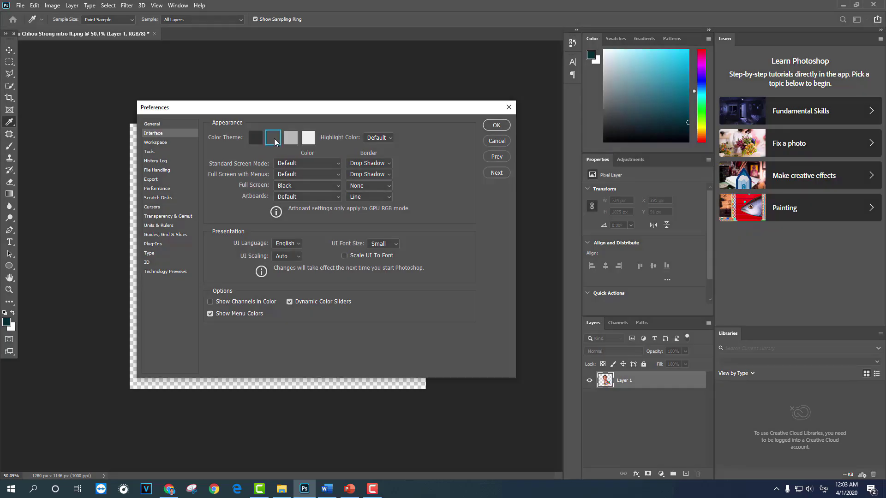
left_click(289, 140)
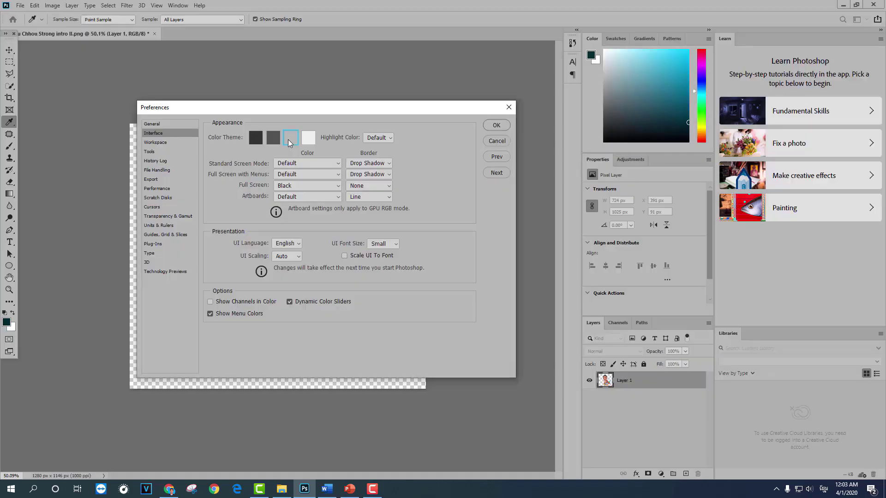
left_click(307, 143)
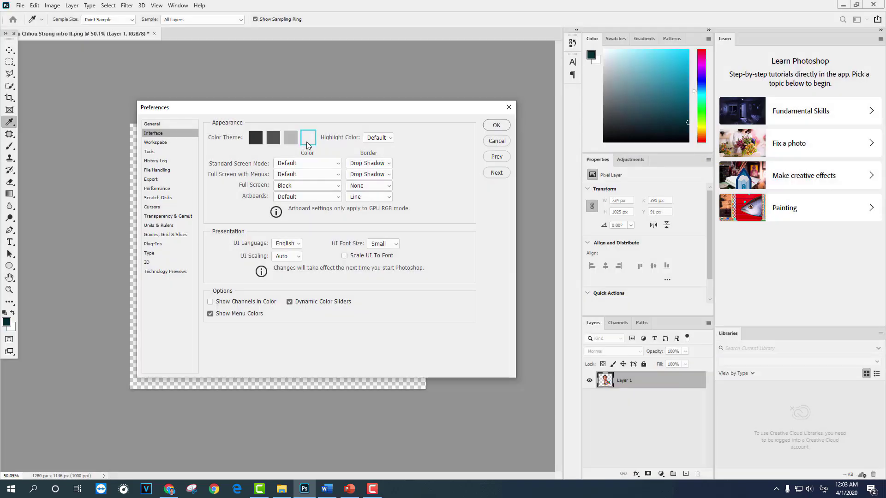
Cycle through the colour theme swatches again and settle on the darkest theme
left_click(291, 139)
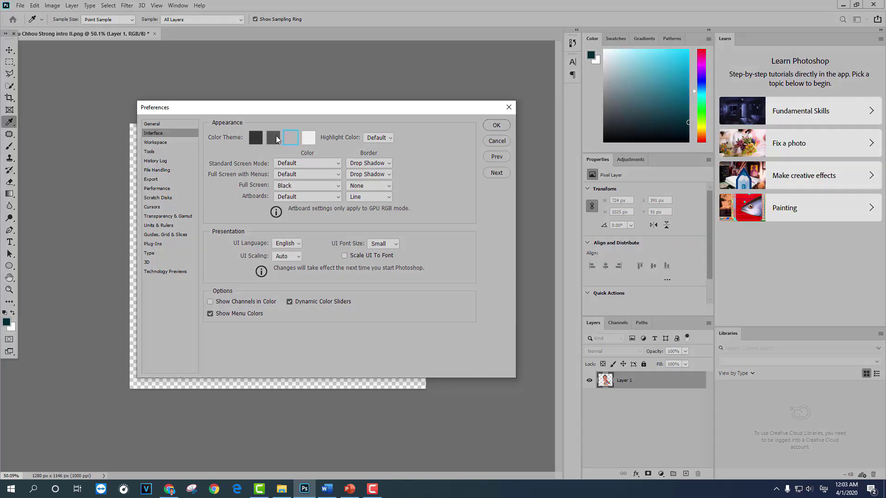
left_click(276, 139)
left_click(272, 140)
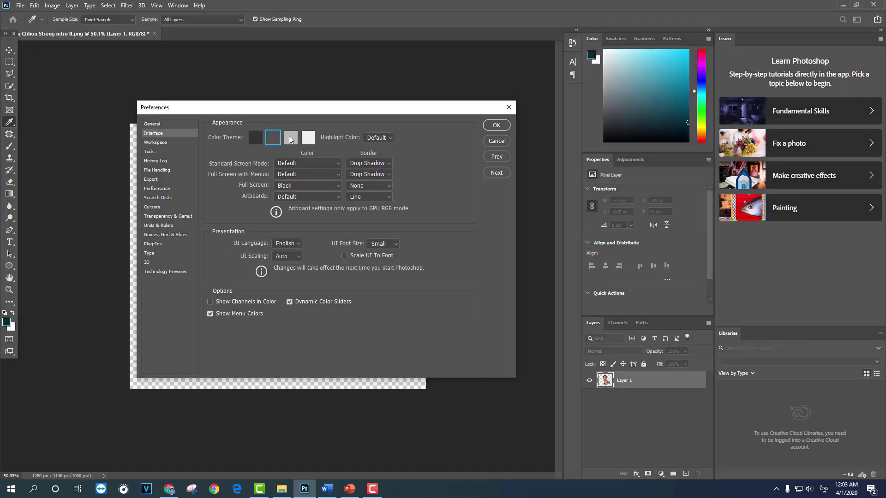
left_click(308, 138)
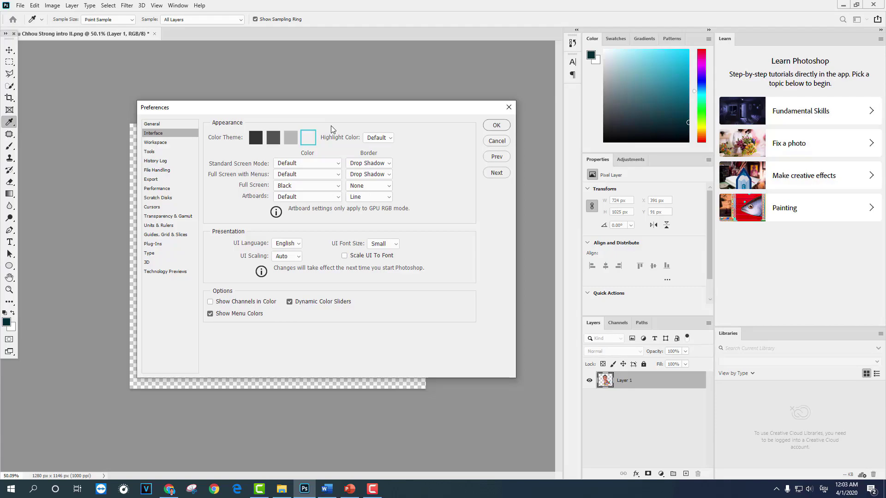
left_click(255, 139)
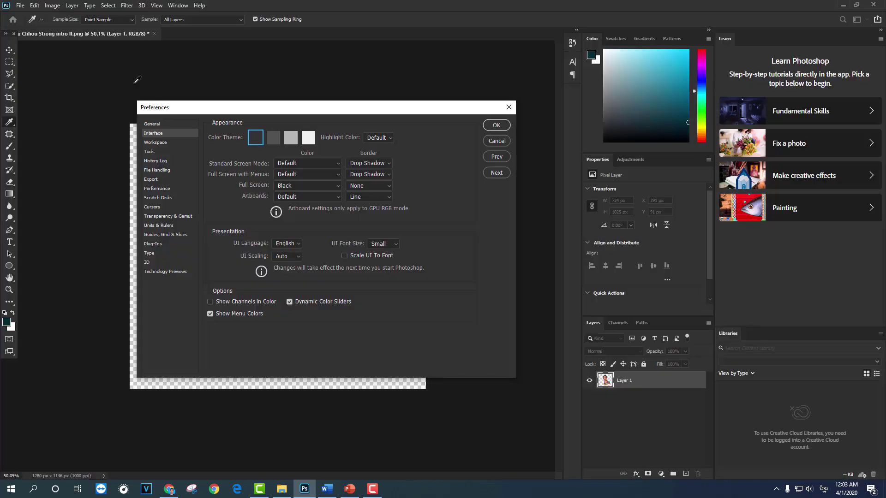
left_click(273, 137)
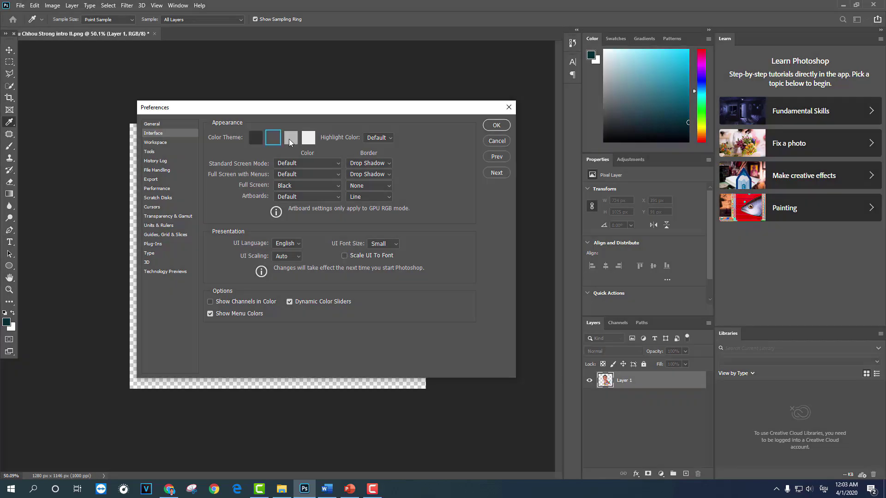
left_click(290, 138)
left_click(273, 137)
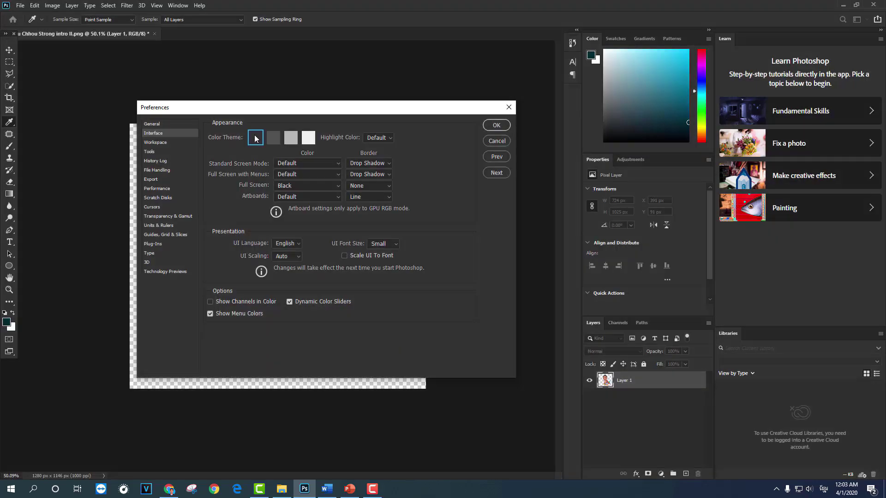
Confirm the Preferences dialog with OK so the darkest theme stays applied
left_click(496, 125)
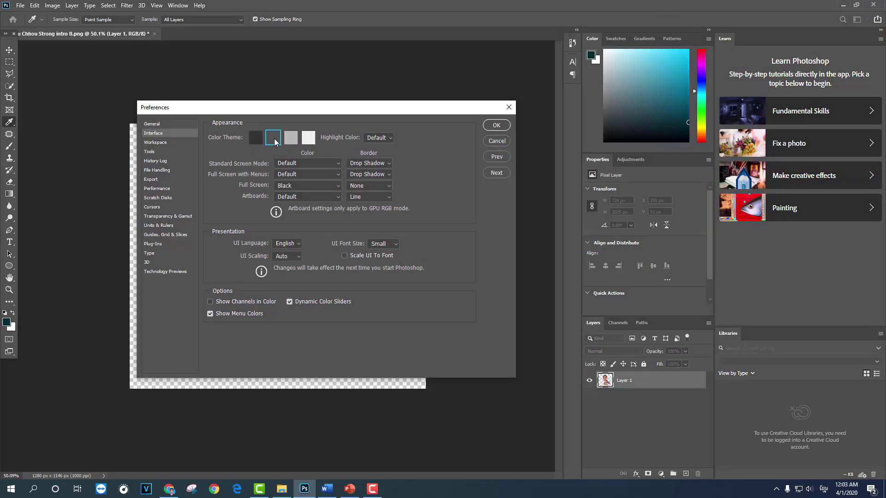
left_click(291, 137)
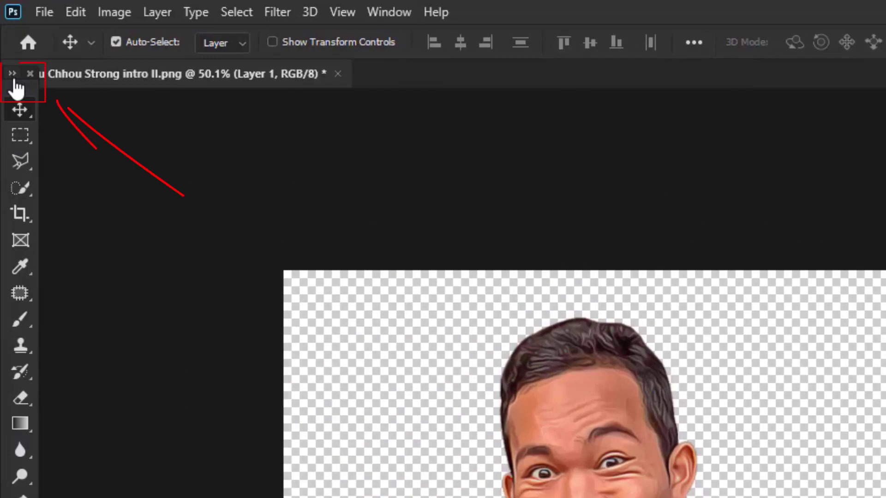
left_click(14, 78)
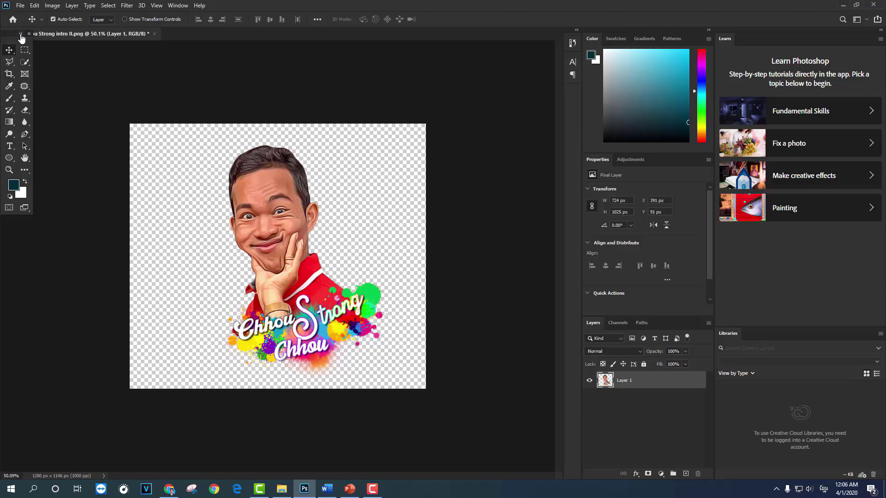
left_click(20, 34)
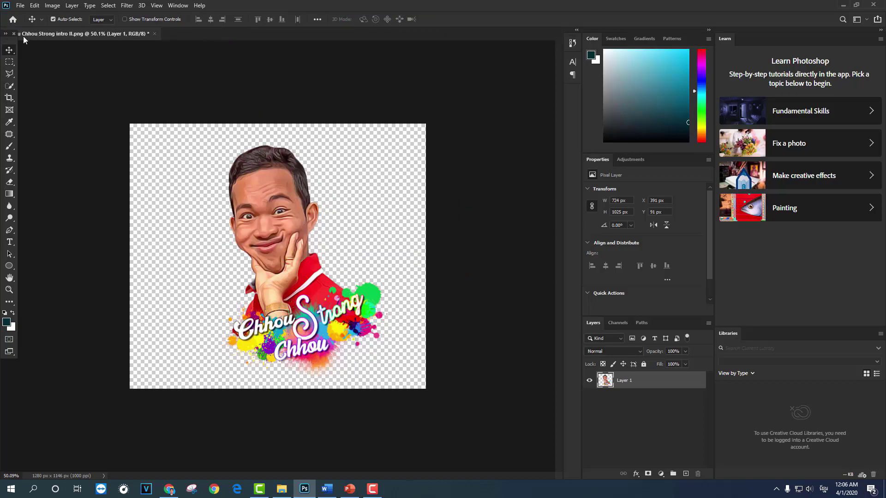
Try the Rectangular Marquee, Polygonal Lasso and Move tools, ending on the Rectangular Marquee
left_click(9, 61)
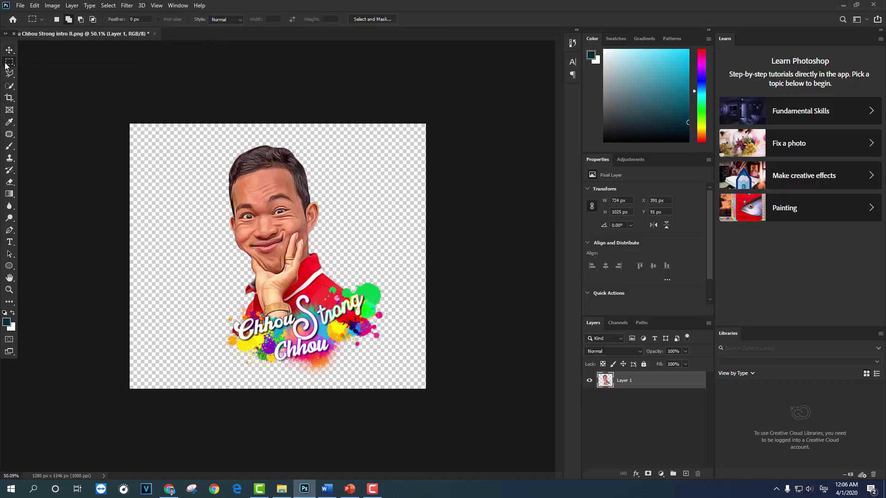
left_click(8, 74)
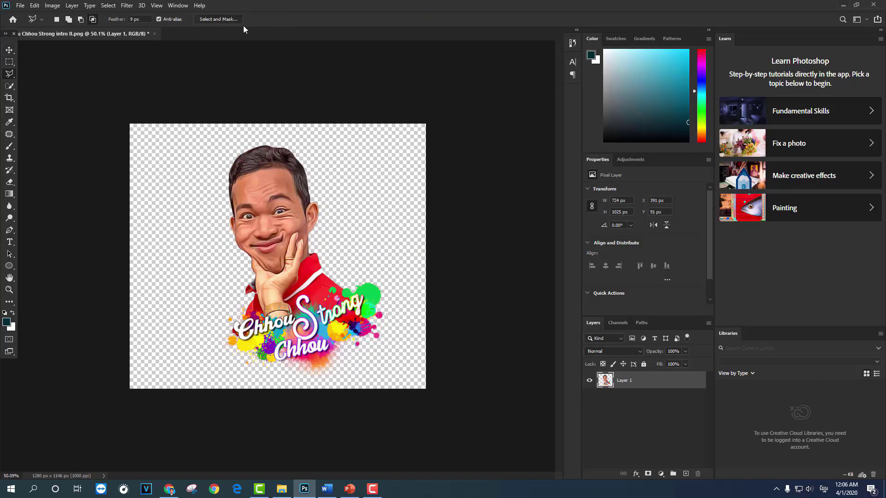
left_click(11, 51)
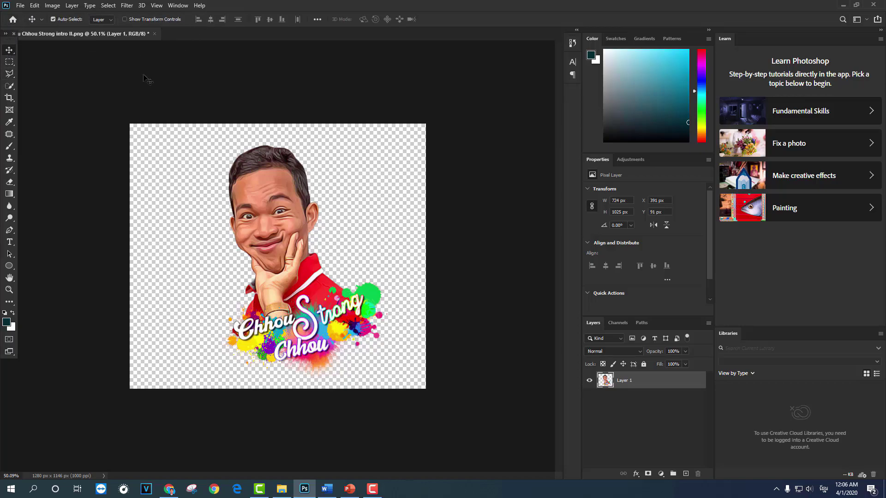
left_click(9, 65)
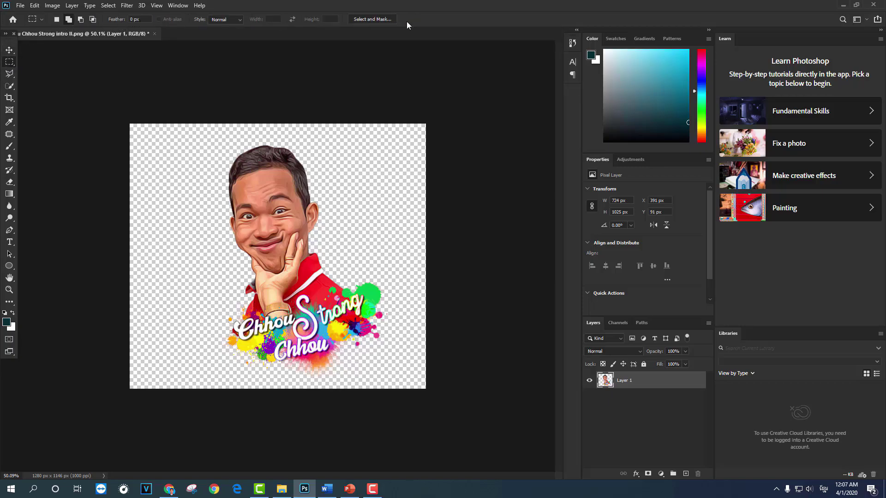
left_click(5, 51)
left_click(11, 64)
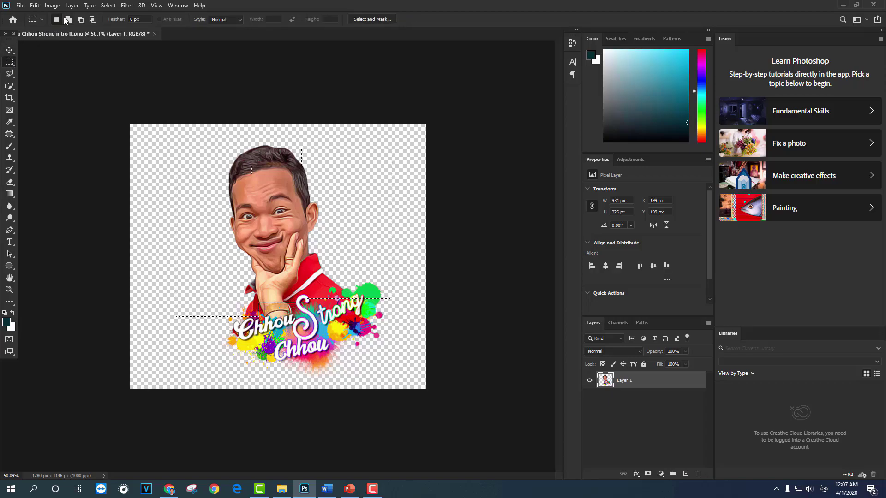
In New Selection mode, draw a rectangular selection over the face and shirt
left_click(56, 19)
left_click_drag(217, 140, 287, 252)
left_click_drag(320, 206, 370, 292)
left_click_drag(219, 192, 307, 340)
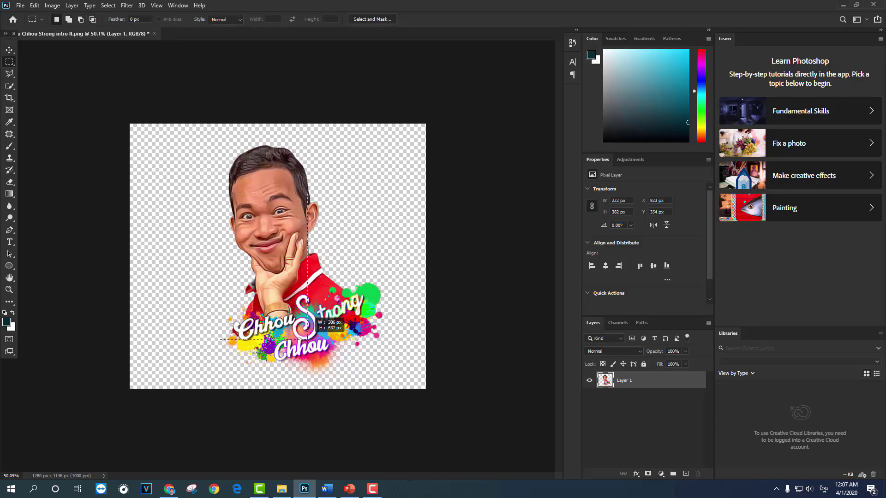
Add rectangles near the top of the head and around the paint splash
left_click(69, 19)
mouse_move(254, 146)
left_mouse_down()
mouse_move(344, 203)
mouse_move(383, 261)
mouse_move(398, 345)
left_mouse_up()
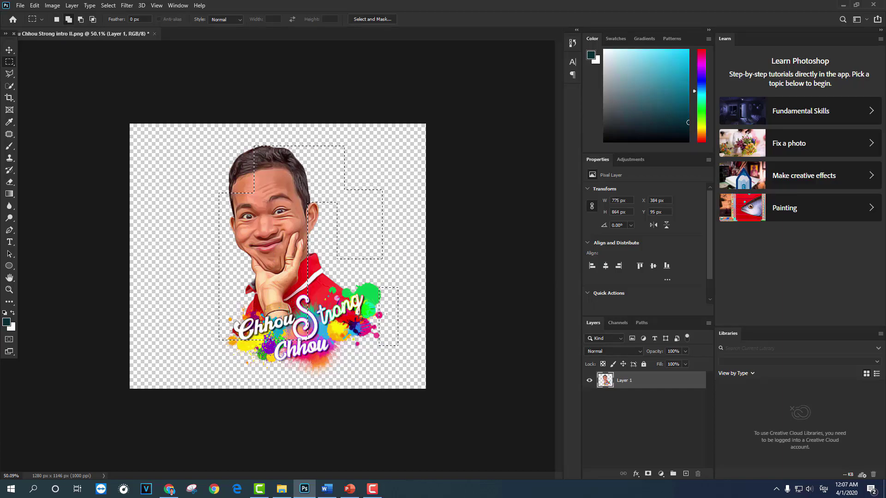
left_click_drag(338, 281, 365, 371)
Subtract the top, bottom and right areas, leaving a narrow stepped strip
left_click_drag(181, 139, 426, 189)
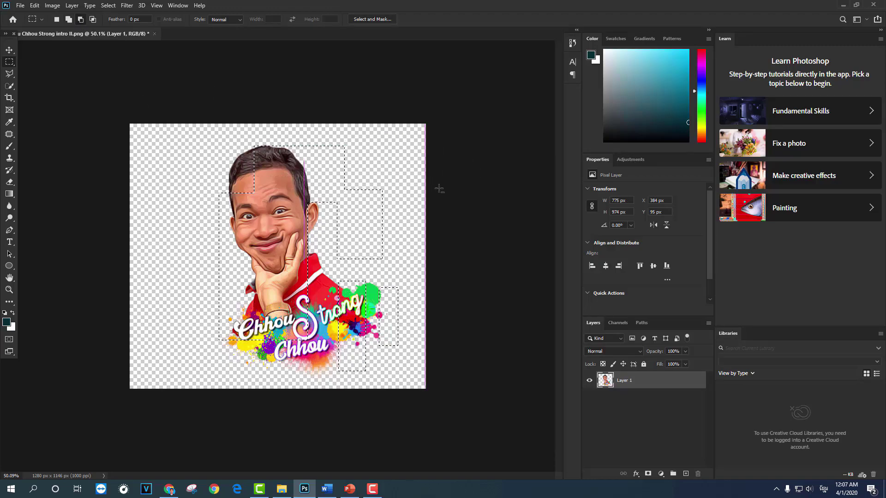
mouse_move(178, 333)
left_mouse_down()
mouse_move(407, 360)
mouse_move(439, 395)
left_mouse_up()
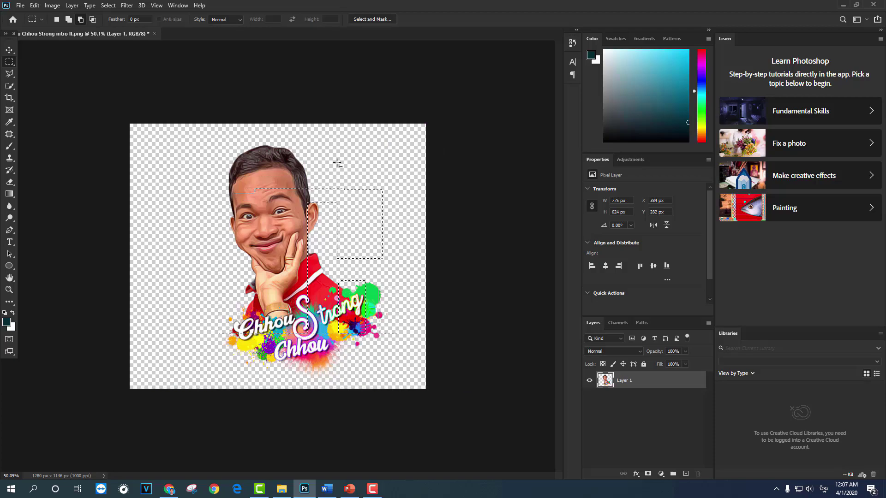
left_click_drag(316, 145, 462, 369)
left_click_drag(287, 174, 372, 361)
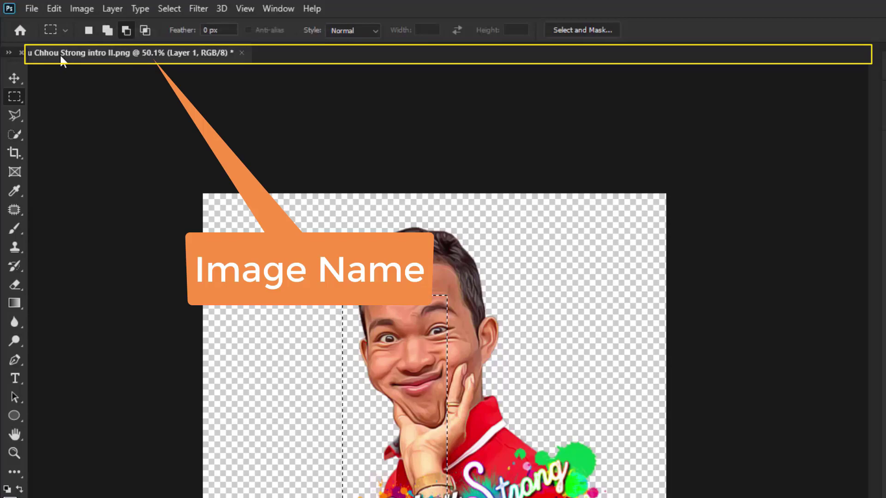
Subtract the remaining strip from the selection and dismiss the no-pixels-selected warning
left_click_drag(337, 283, 514, 370)
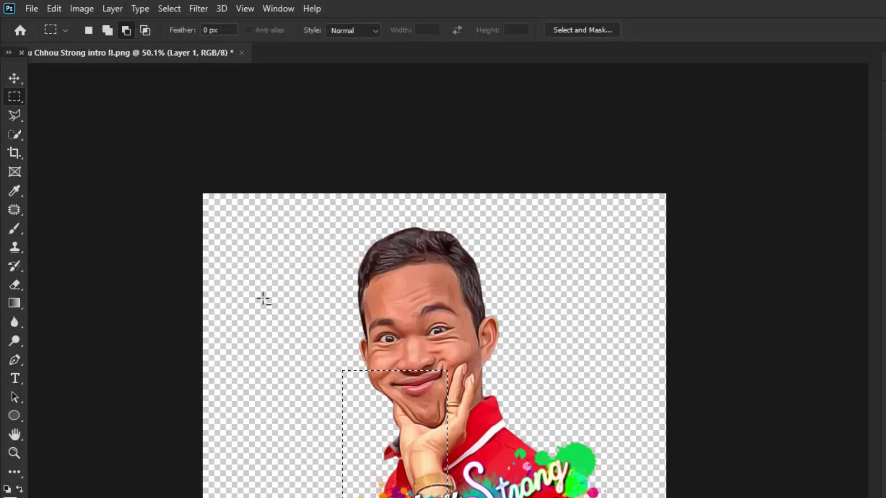
left_click_drag(273, 270, 502, 497)
left_click(677, 284)
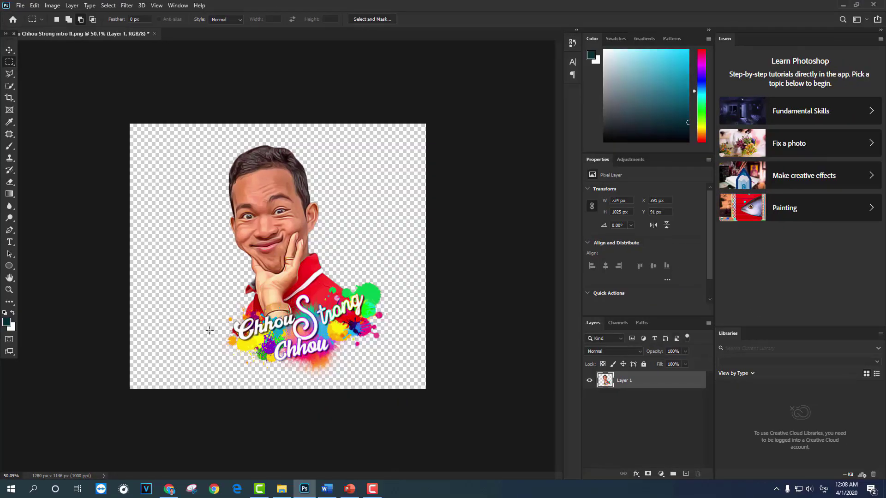
Open happy new year 2020 II.jpg from File Explorer as a new Photoshop tab
left_click(281, 489)
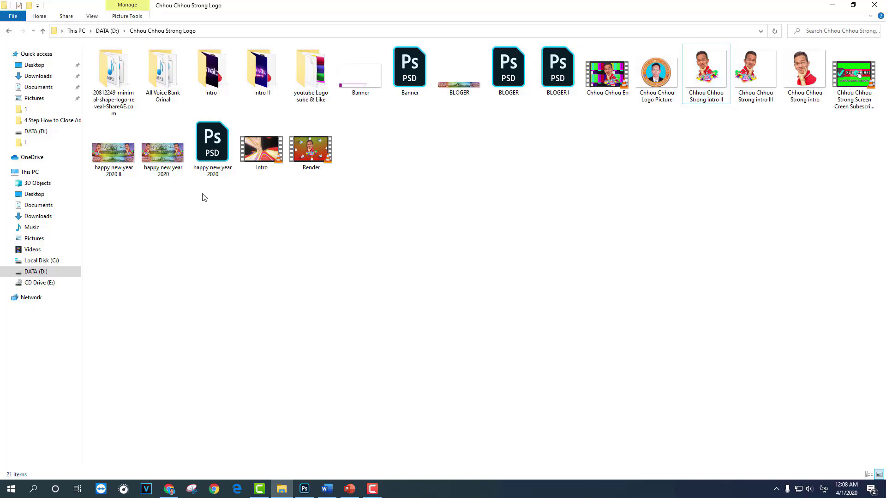
left_click(115, 174)
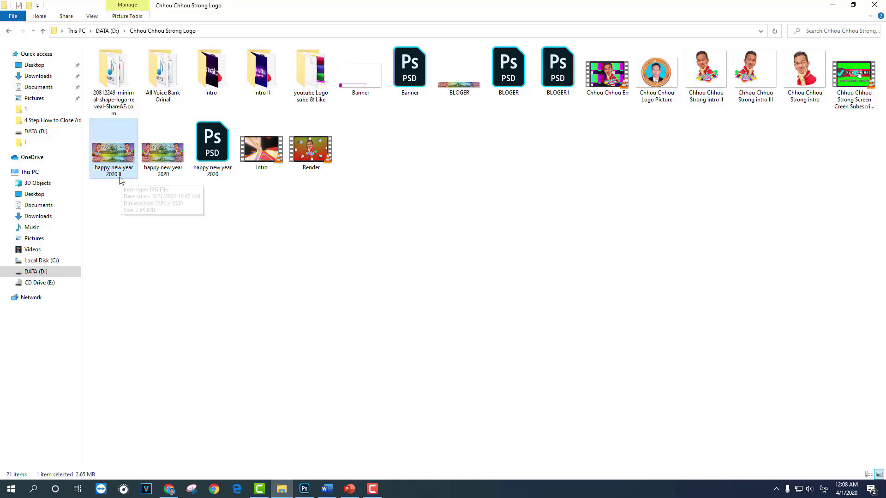
mouse_move(132, 174)
left_mouse_down()
mouse_move(196, 209)
mouse_move(131, 54)
left_mouse_up()
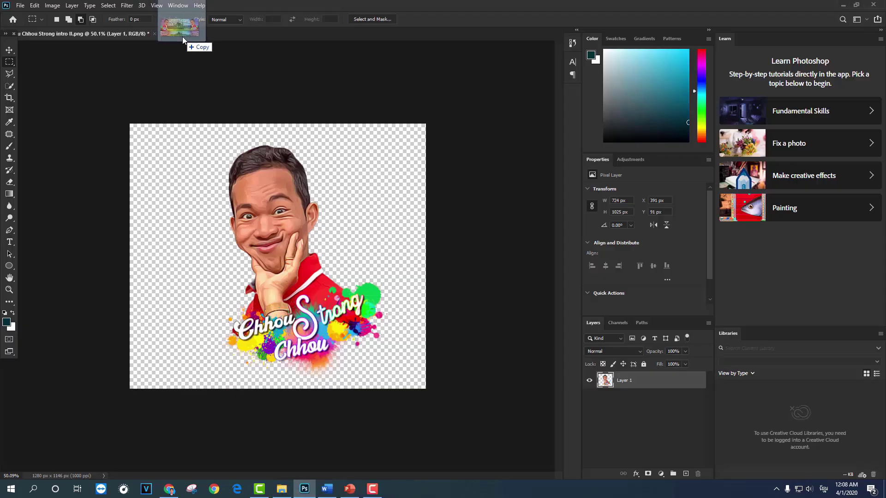
left_click_drag(131, 54, 198, 35)
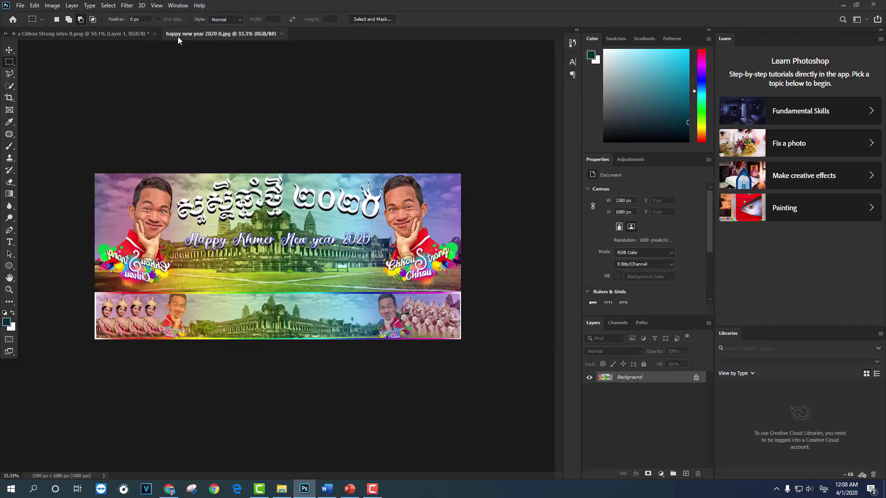
left_click(105, 31)
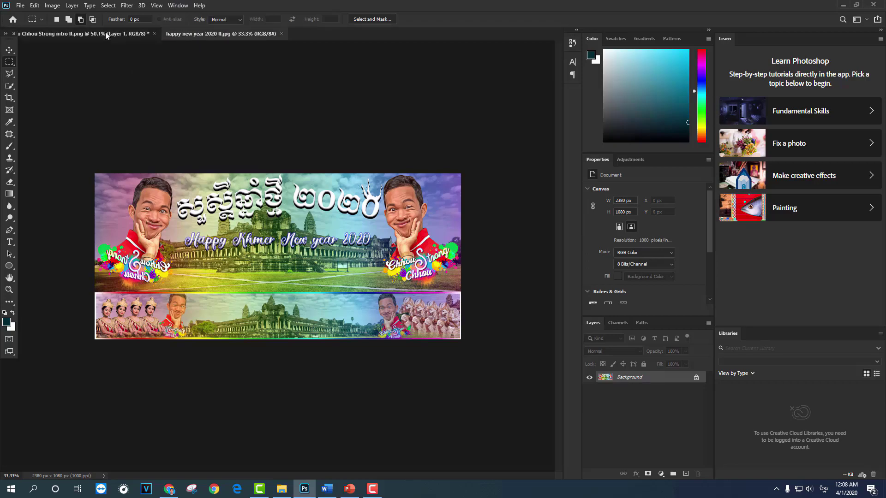
left_click(198, 33)
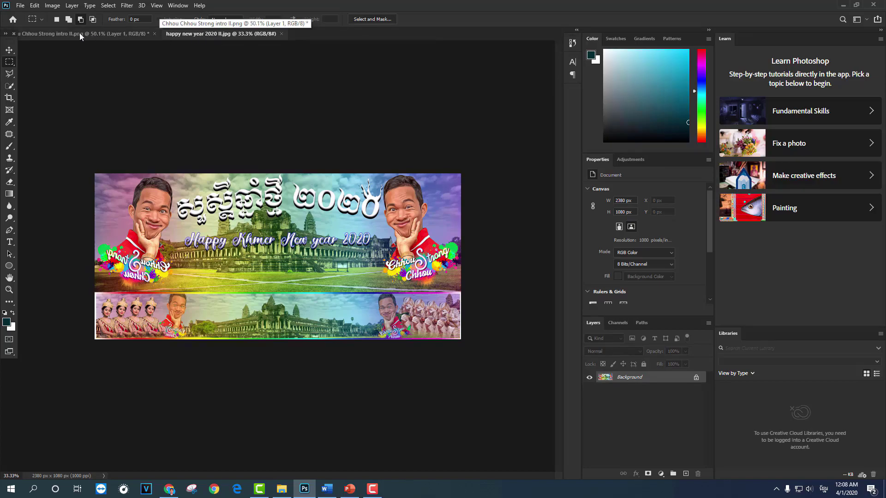
Open Banner.png from the project folder as another new document tab
left_click(282, 489)
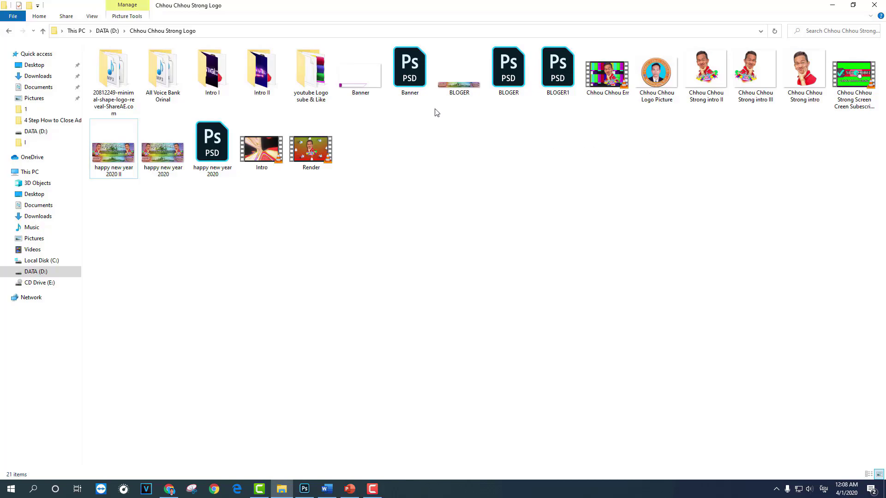
left_click(410, 85)
mouse_move(360, 94)
left_mouse_down()
mouse_move(312, 495)
mouse_move(248, 277)
left_mouse_up()
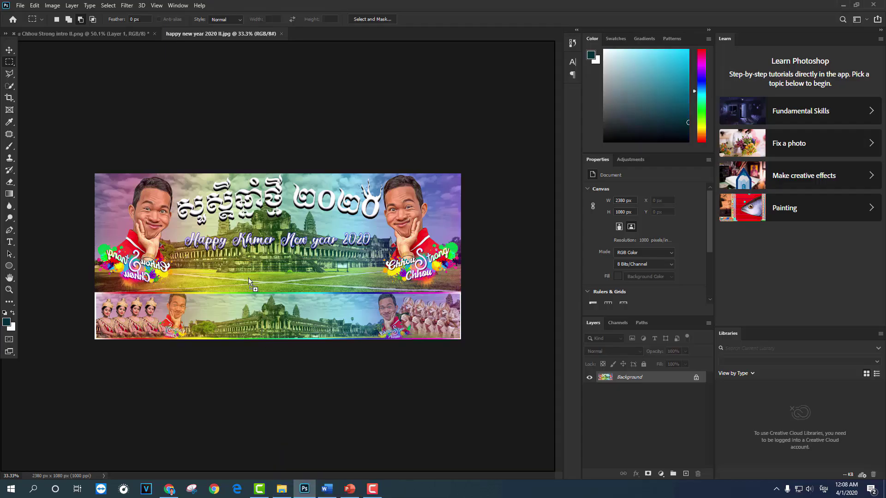
left_click_drag(305, 43, 310, 34)
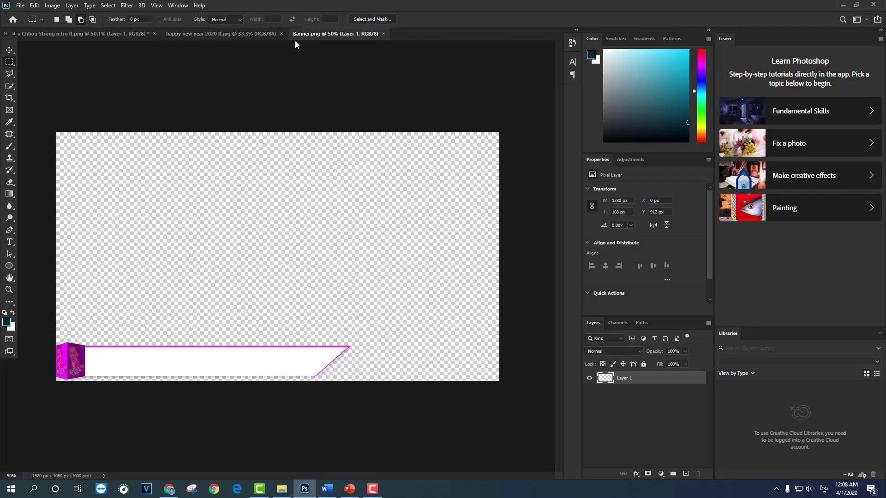
Switch between the happy new year, Banner and caricature tabs, ending on the caricature
left_click(221, 33)
left_click(94, 34)
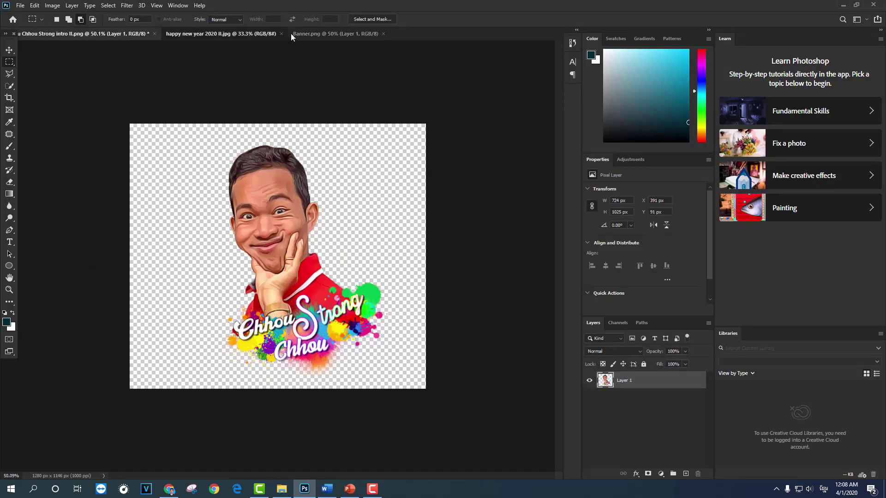
left_click(291, 34)
left_click(108, 33)
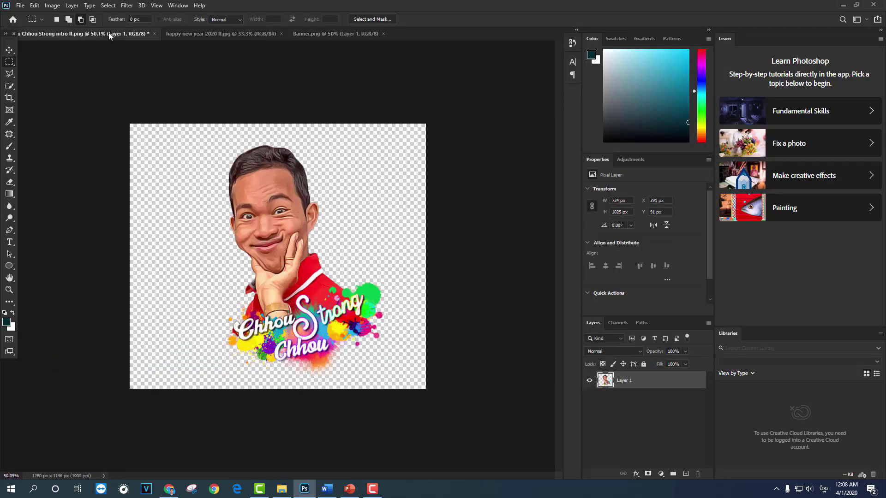
left_click(242, 35)
left_click(314, 33)
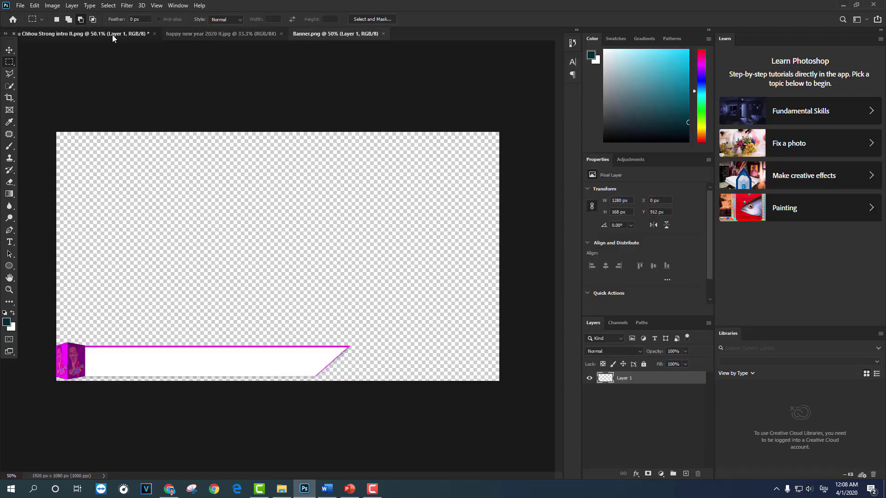
left_click(112, 35)
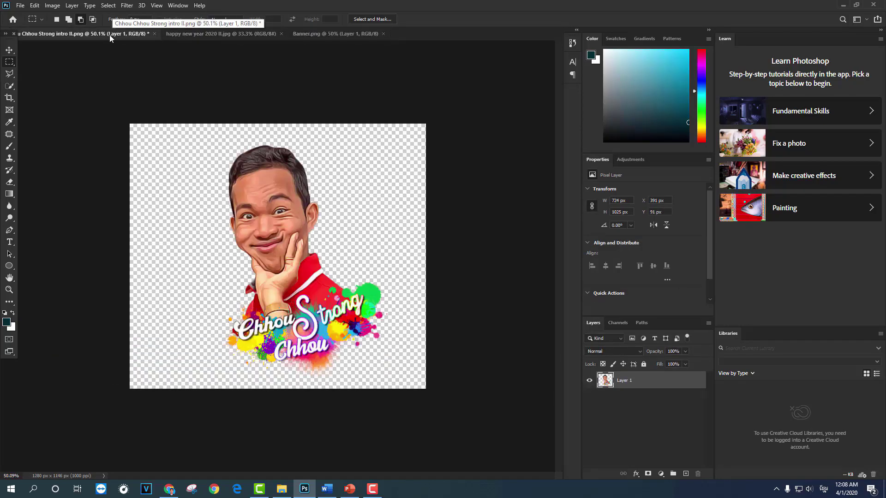
With the Move tool, shift the caricature layer and dismiss the Background layer warning
key("v")
mouse_move(255, 215)
left_mouse_down()
mouse_move(235, 214)
mouse_move(260, 219)
left_mouse_up()
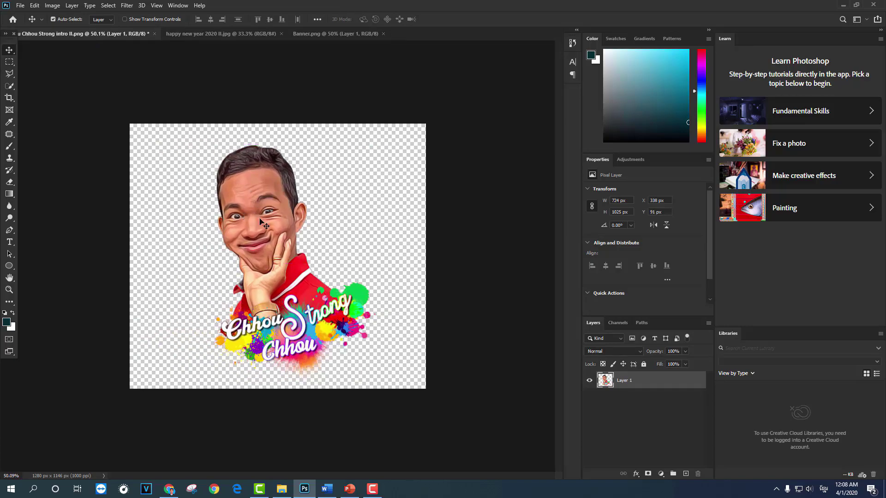
mouse_move(285, 223)
left_mouse_down()
mouse_move(252, 200)
mouse_move(271, 252)
left_mouse_up()
left_click(535, 207)
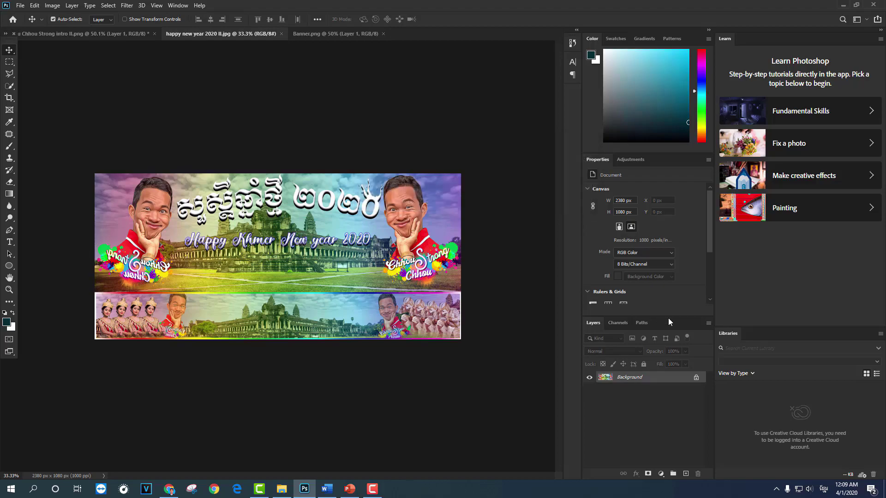
Move Banner's white strip up to mid-canvas, then browse Swatches, Patterns, Color, Adjustments and Properties
left_click(353, 35)
left_click_drag(296, 351, 353, 259)
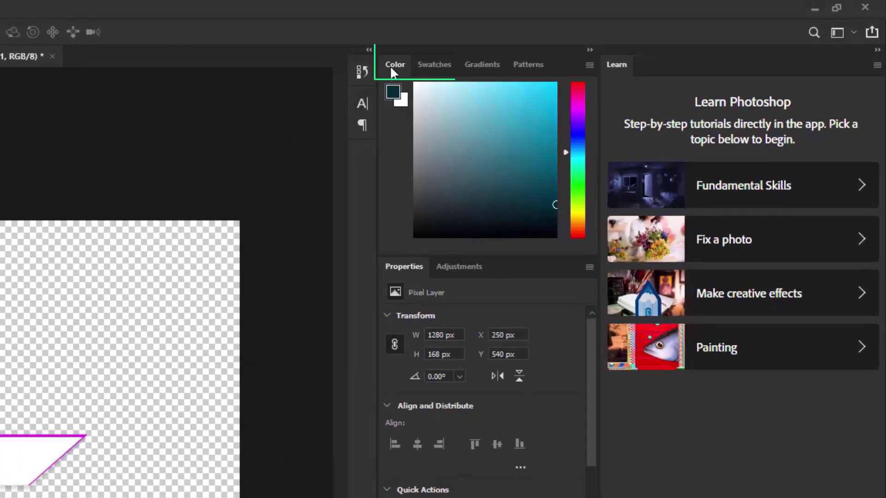
left_click(434, 66)
left_click(528, 64)
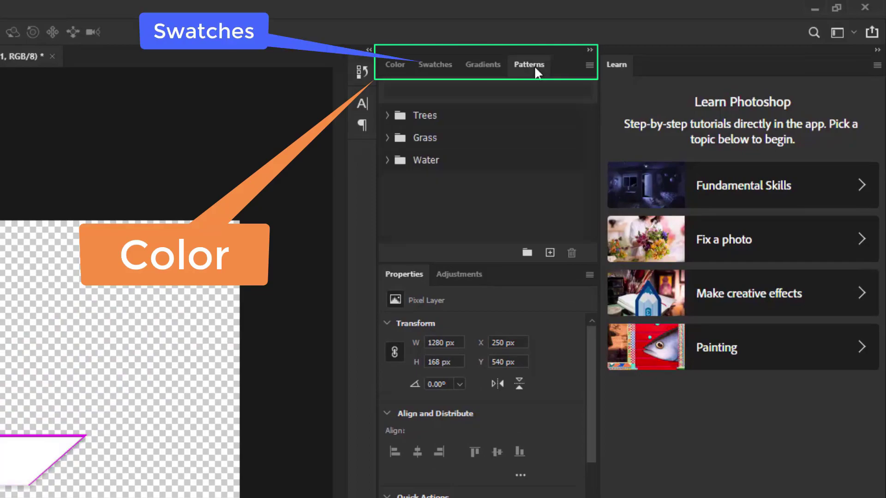
left_click(395, 64)
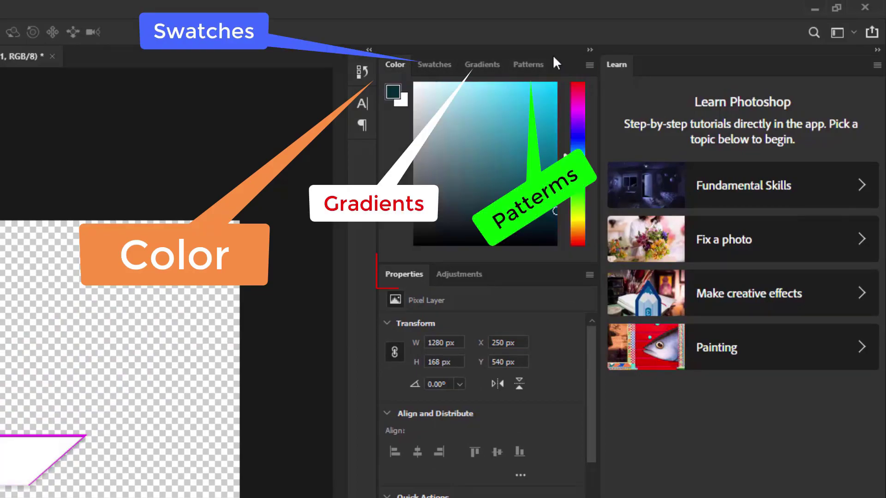
left_click(461, 275)
left_click(405, 275)
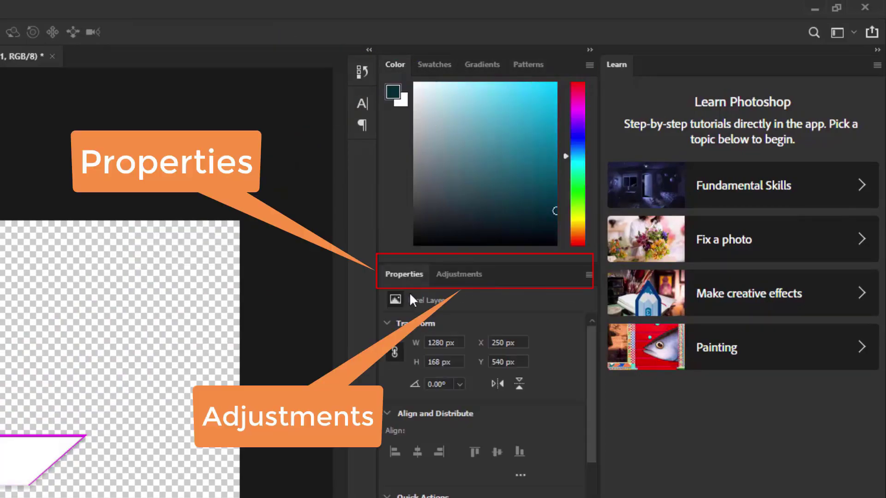
left_click(460, 274)
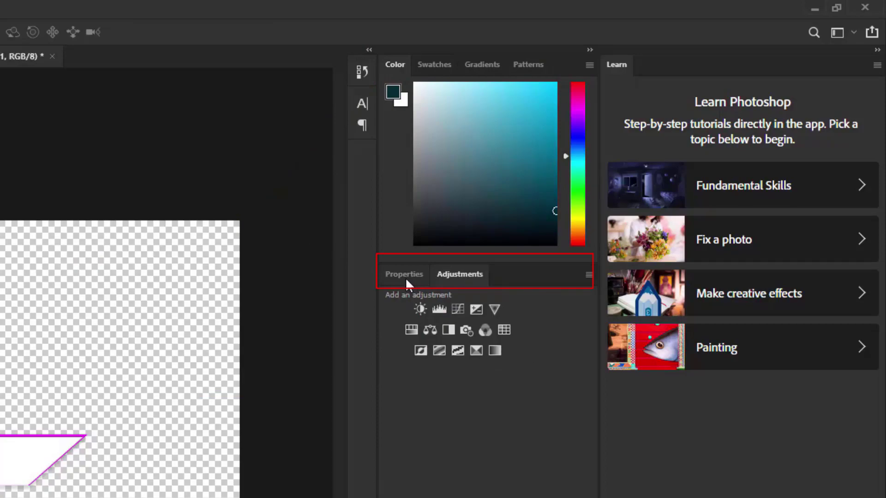
left_click(405, 277)
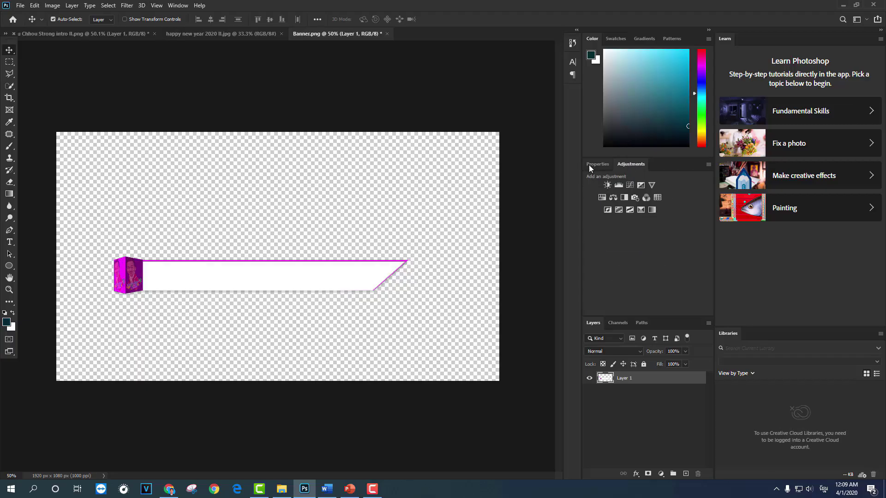
left_click(599, 165)
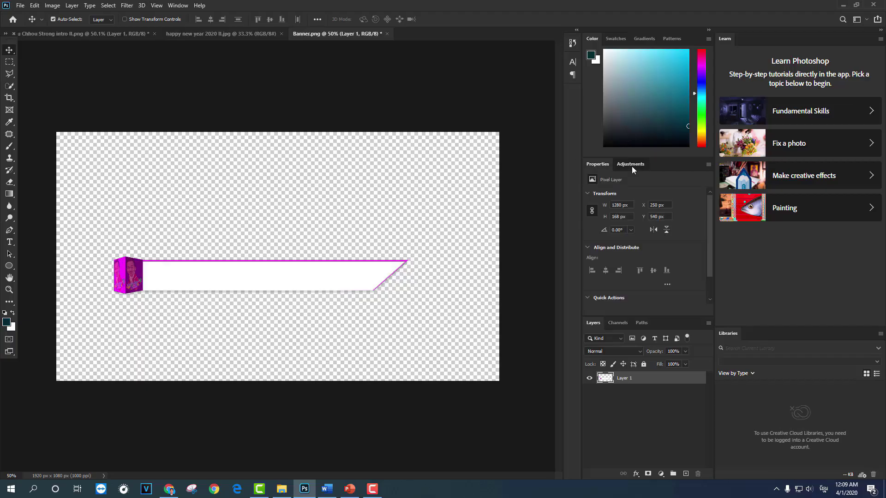
left_click(632, 166)
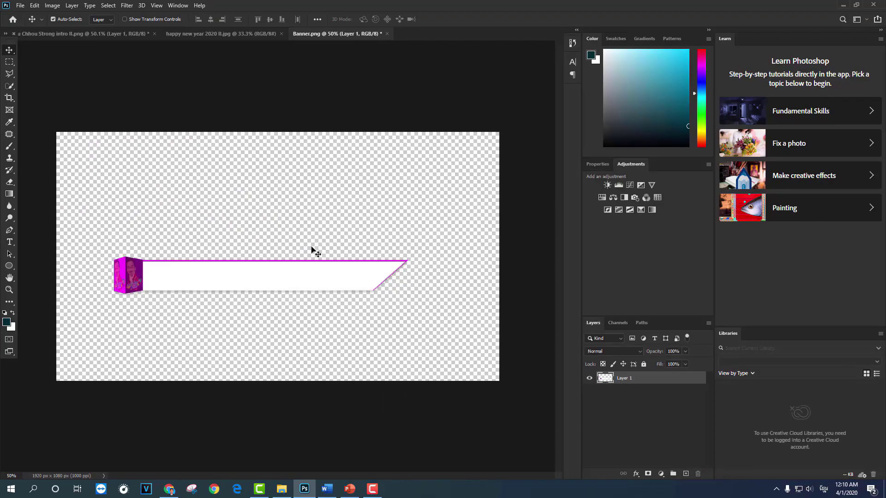
Drag the caricature and happy new year images into the Banner document
left_click(122, 35)
left_click_drag(230, 189, 339, 215)
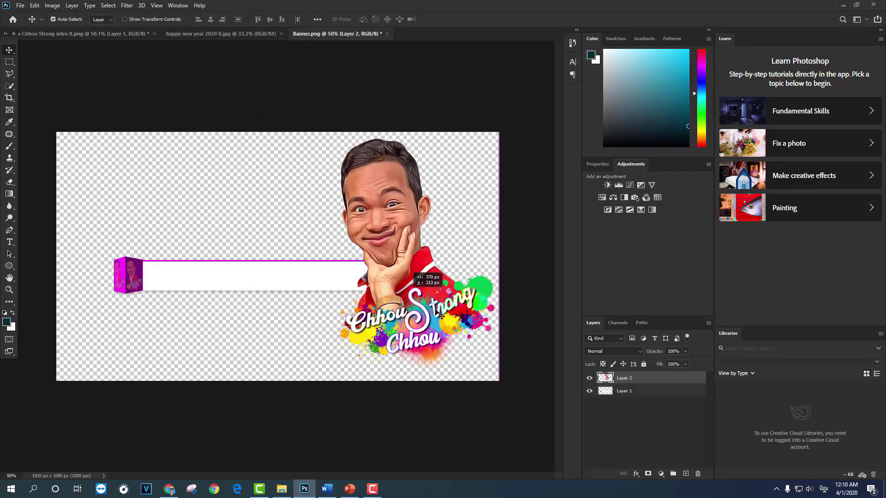
left_click(221, 34)
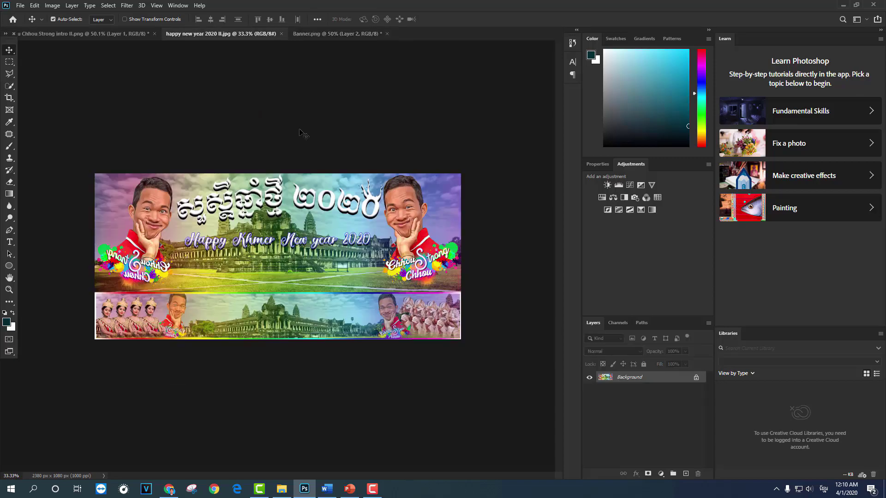
mouse_move(309, 227)
left_mouse_down()
mouse_move(339, 28)
mouse_move(312, 283)
mouse_move(320, 301)
left_mouse_up()
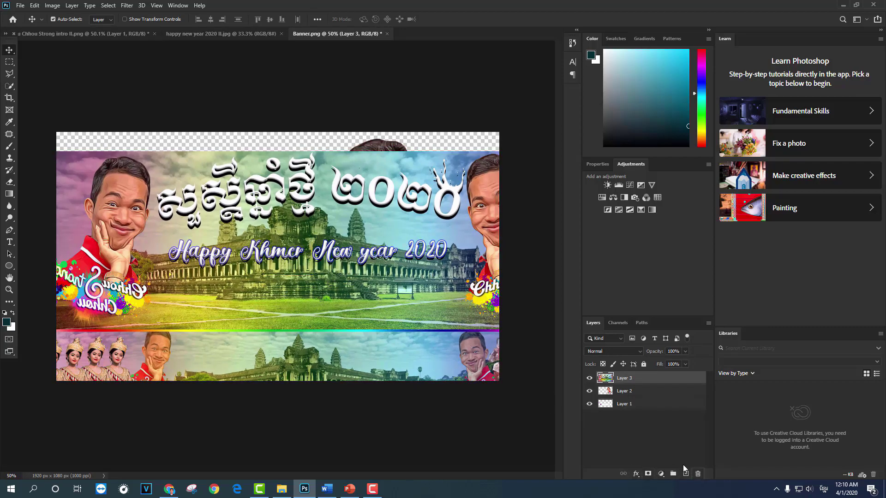
Select Layer 1, then Layer 3, and toggle Lock All on and off for Layer 3
left_click(623, 390)
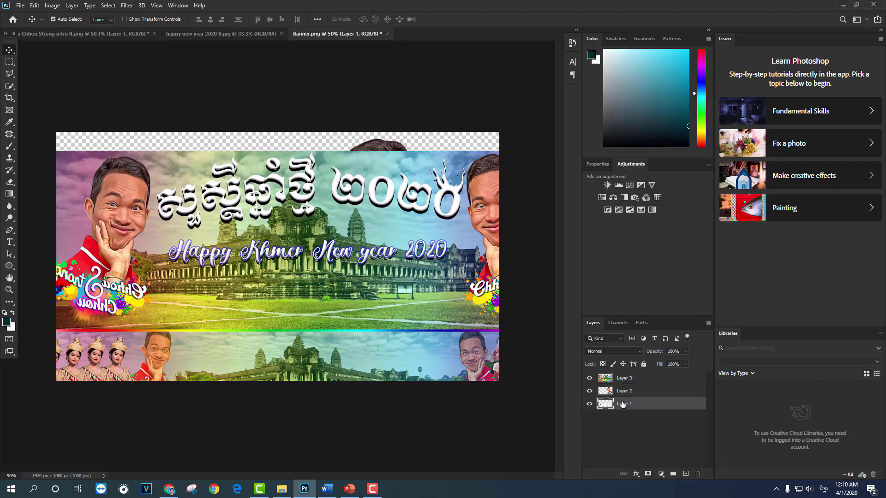
left_click(619, 380)
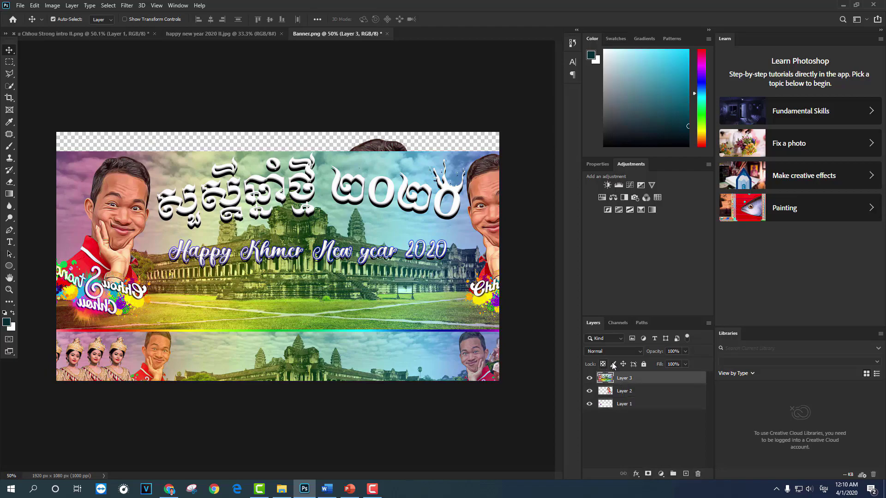
left_click(643, 364)
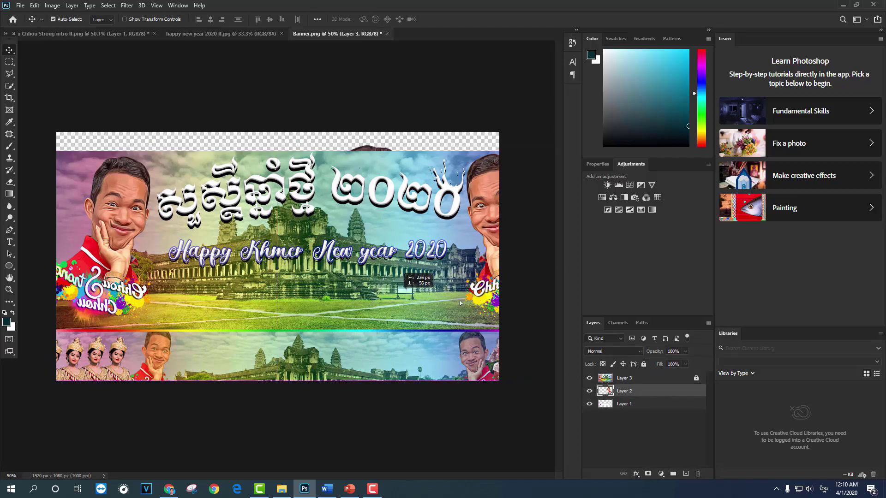
left_click(643, 364)
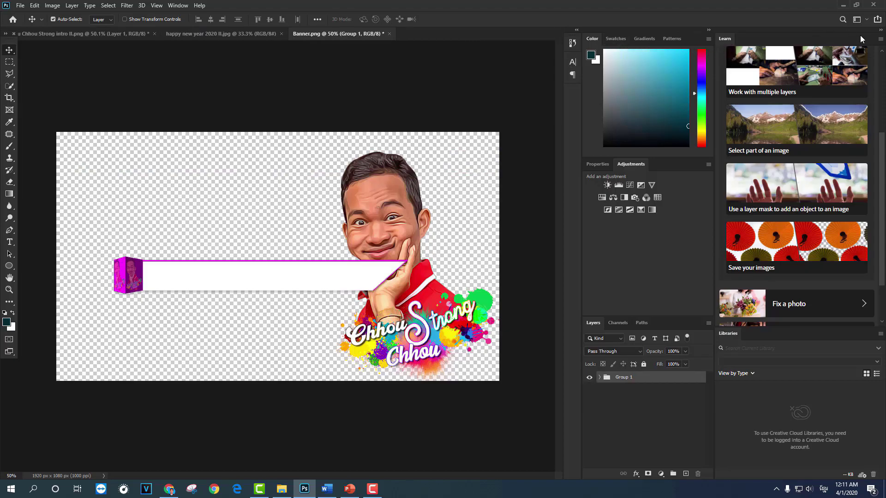
Collapse and re-expand the Learn panel, then hide Tools and Options via the Window menu
left_click(881, 31)
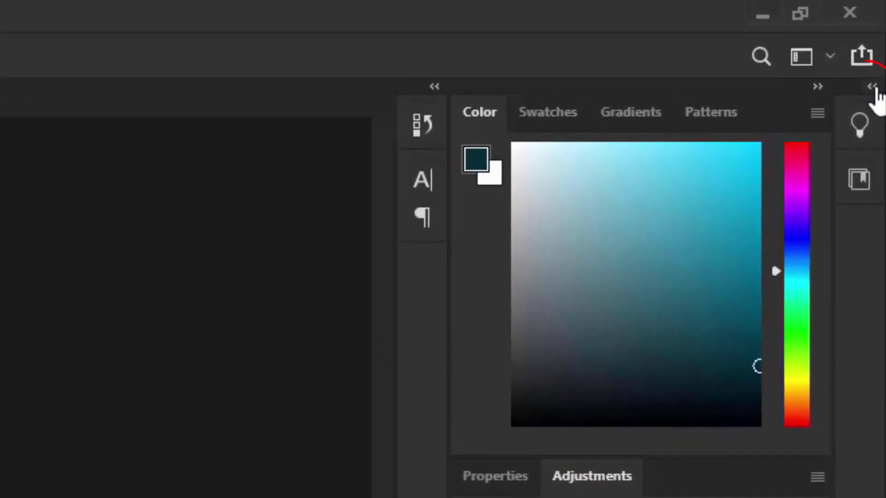
left_click(878, 69)
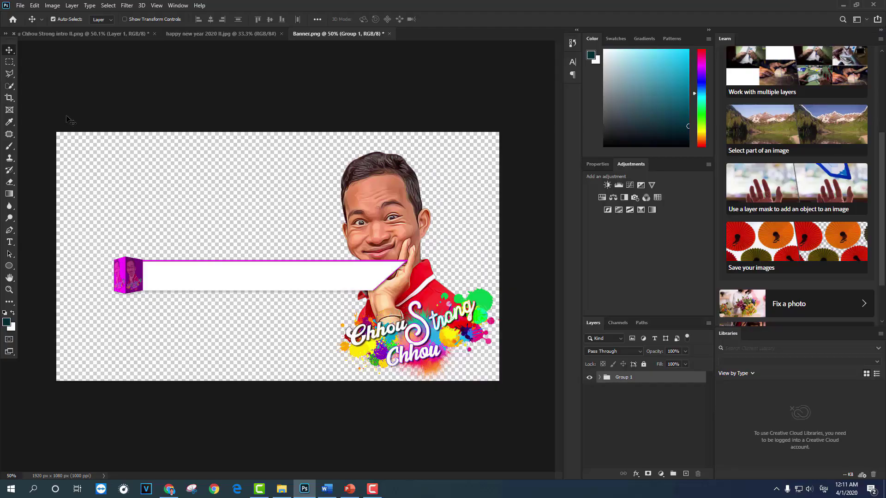
left_click(178, 6)
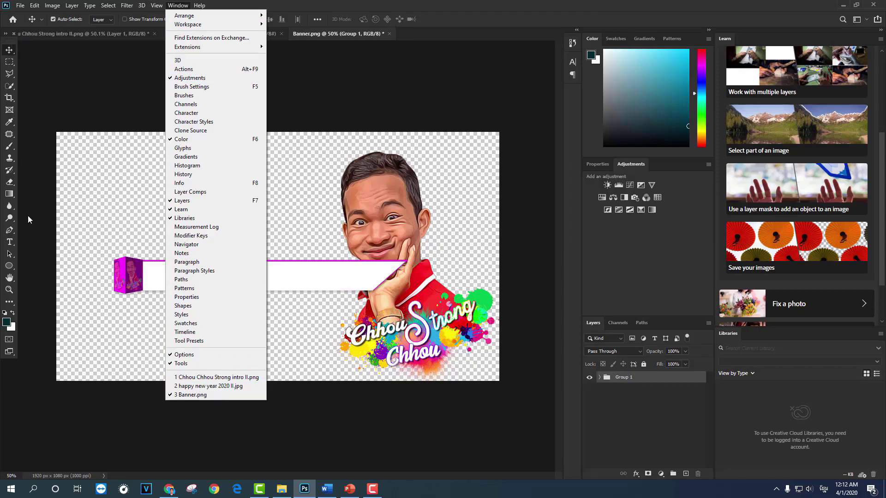
left_click(170, 365)
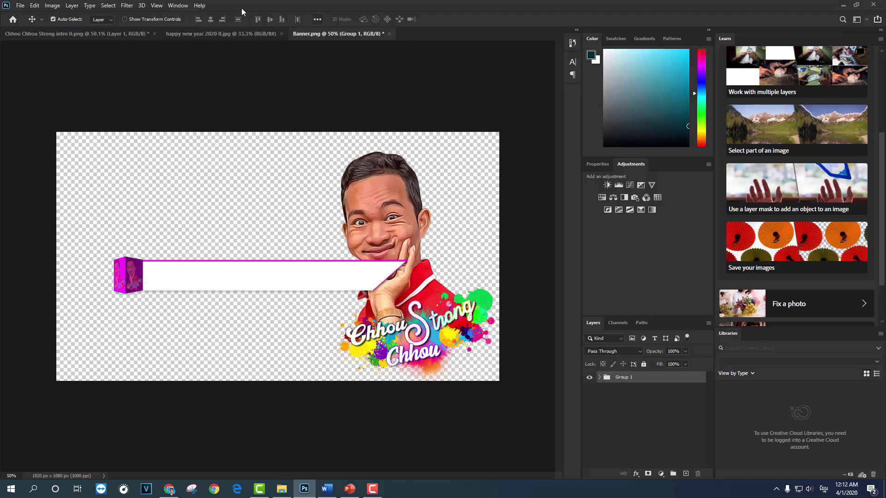
left_click(177, 6)
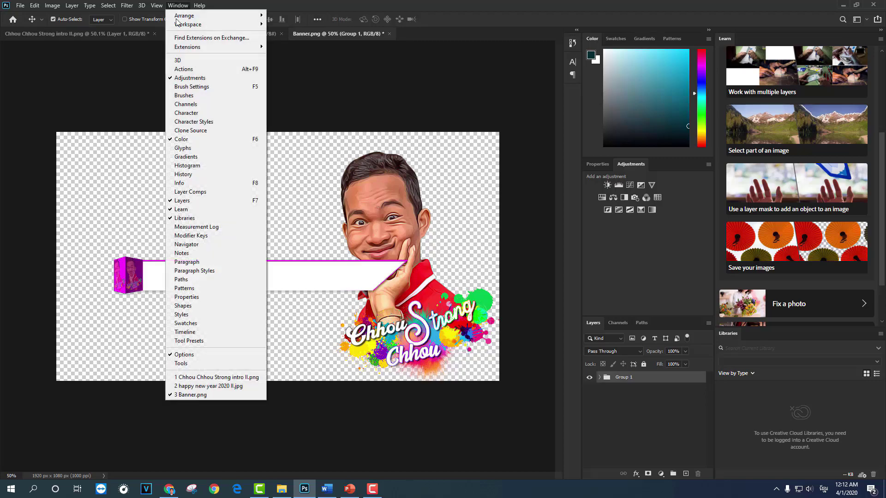
left_click(190, 356)
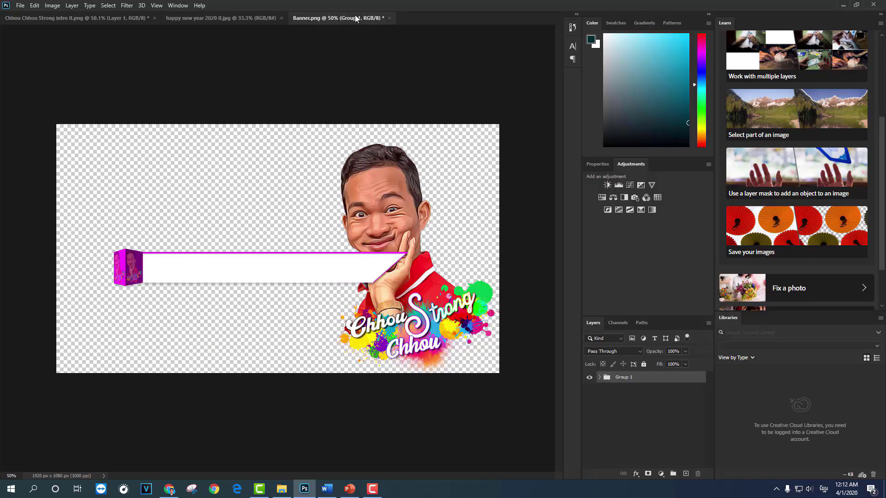
Float the Banner.png, happy new year and Chhou Chhou documents into windows and minimize each
left_click_drag(355, 17, 315, 215)
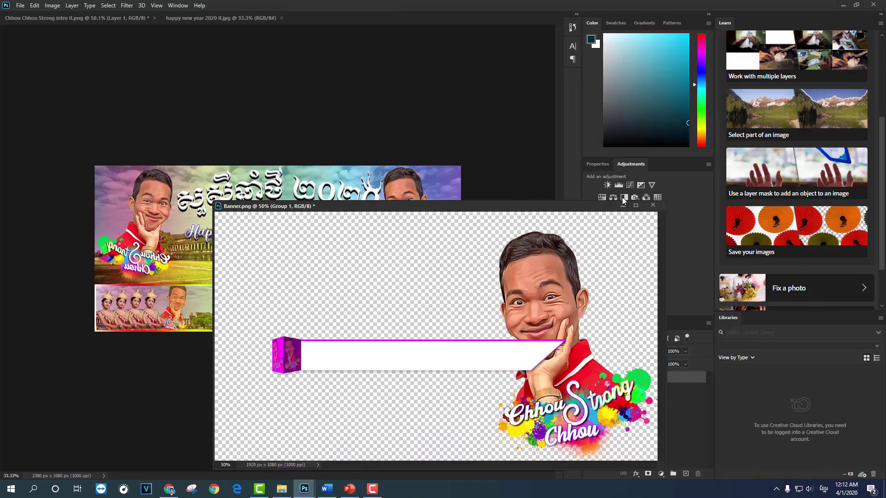
left_click(622, 206)
left_click_drag(232, 51, 264, 229)
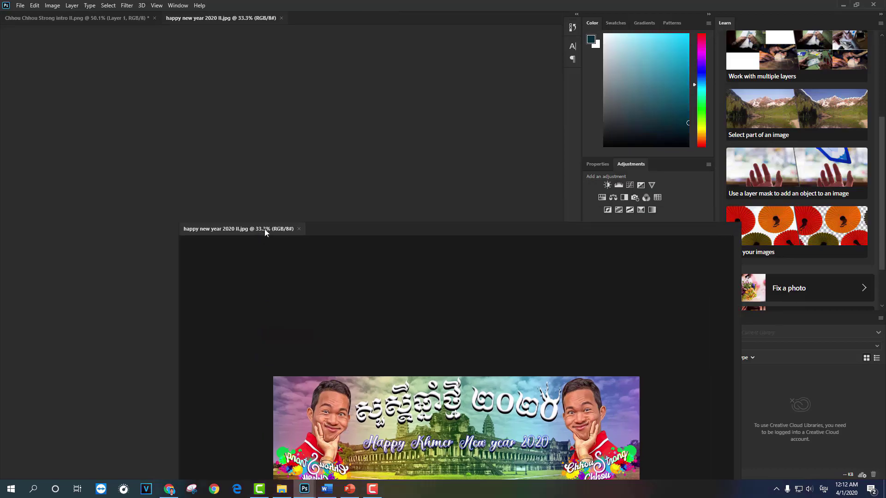
left_click(511, 230)
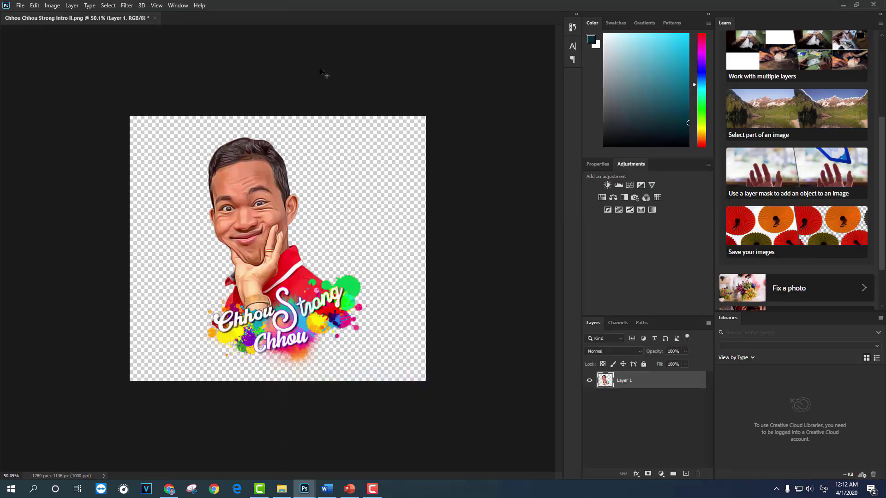
left_click_drag(125, 20, 150, 233)
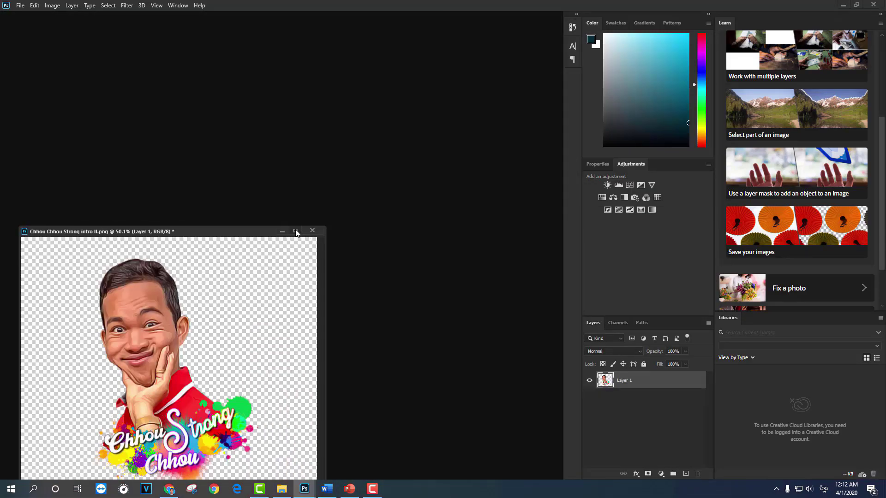
left_click(282, 231)
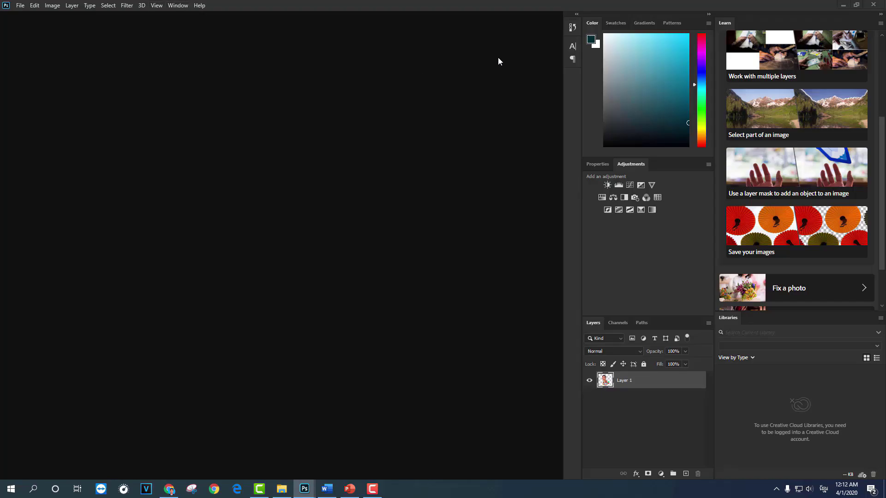
Uncheck Color, Adjustments, Layers, Learn and Libraries in the Window menu to clear the workspace
left_click(177, 5)
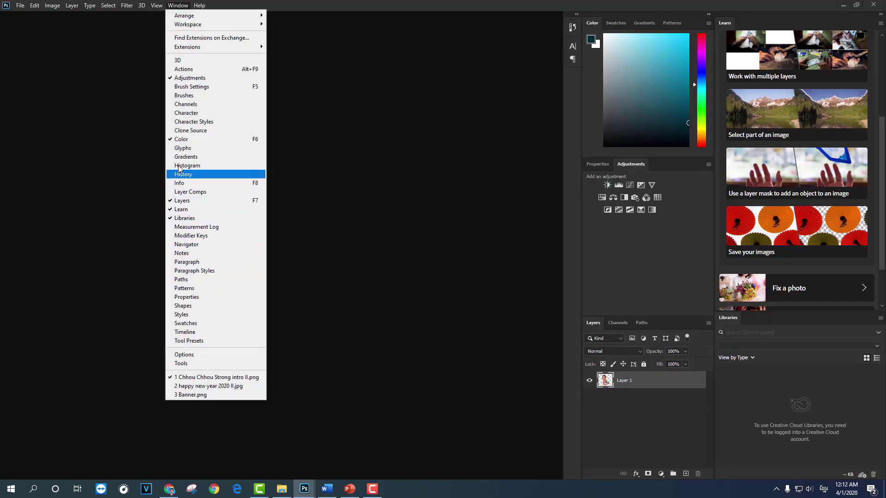
left_click(171, 140)
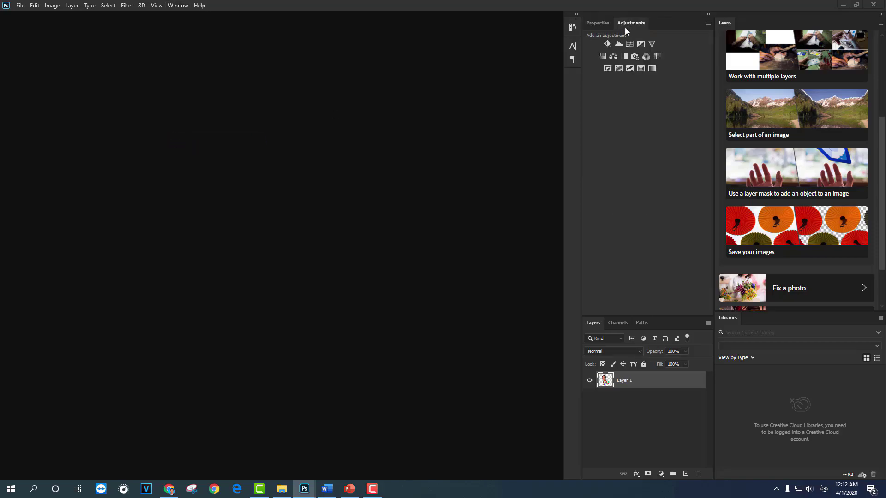
left_click(178, 6)
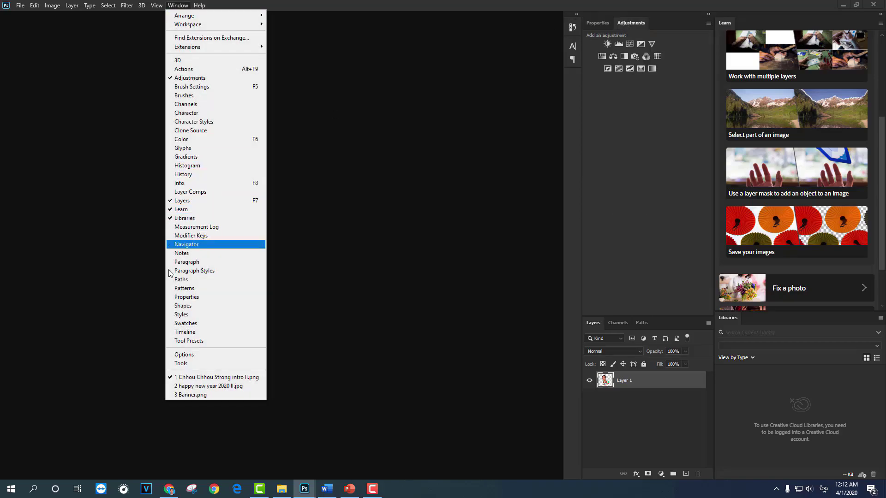
left_click(172, 78)
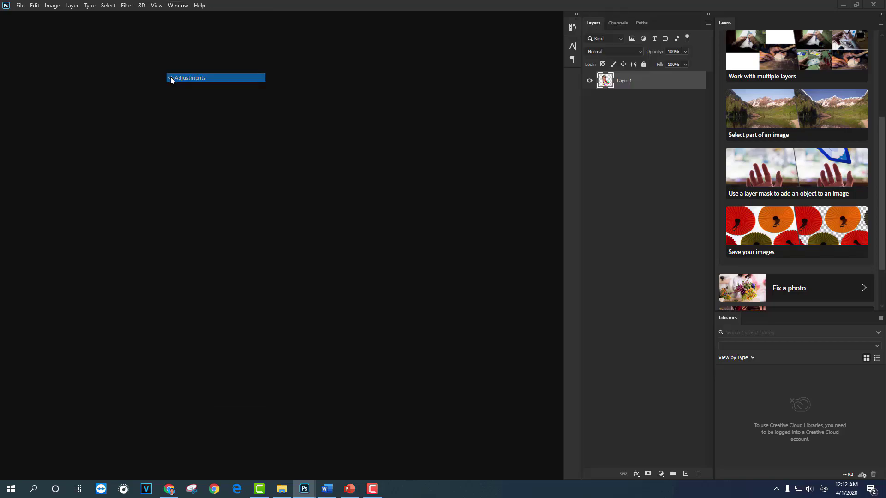
left_click(178, 5)
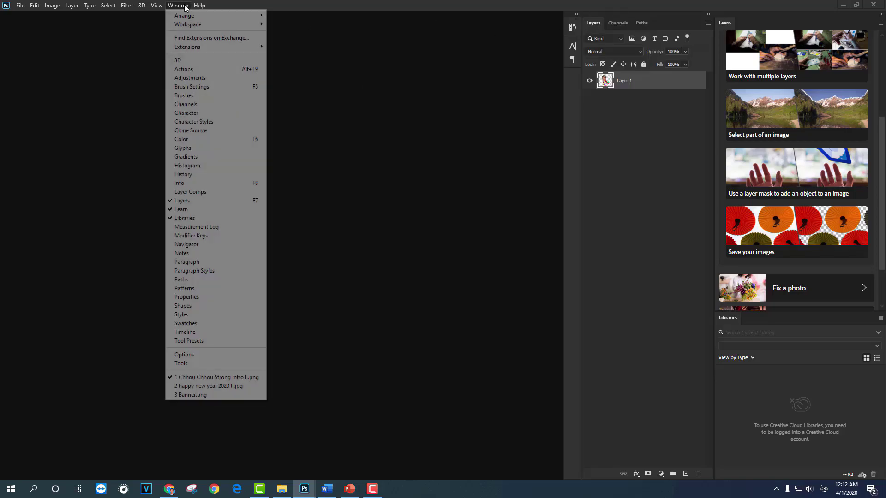
left_click(171, 201)
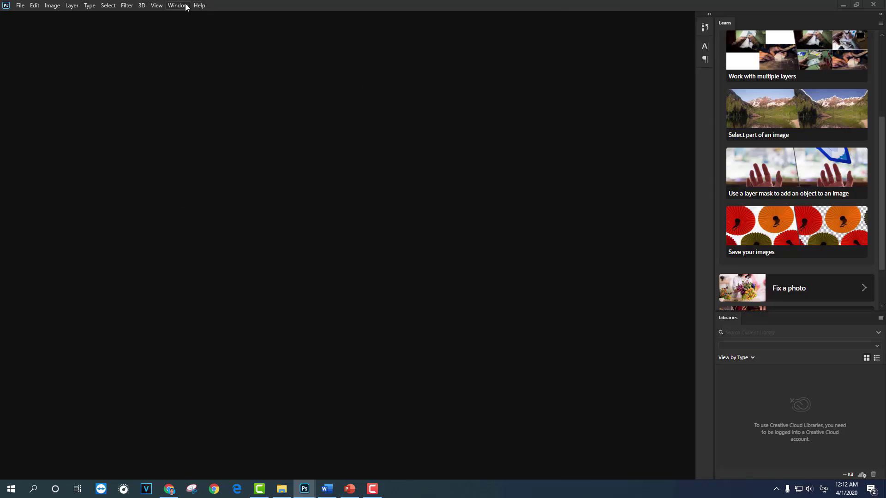
left_click(182, 6)
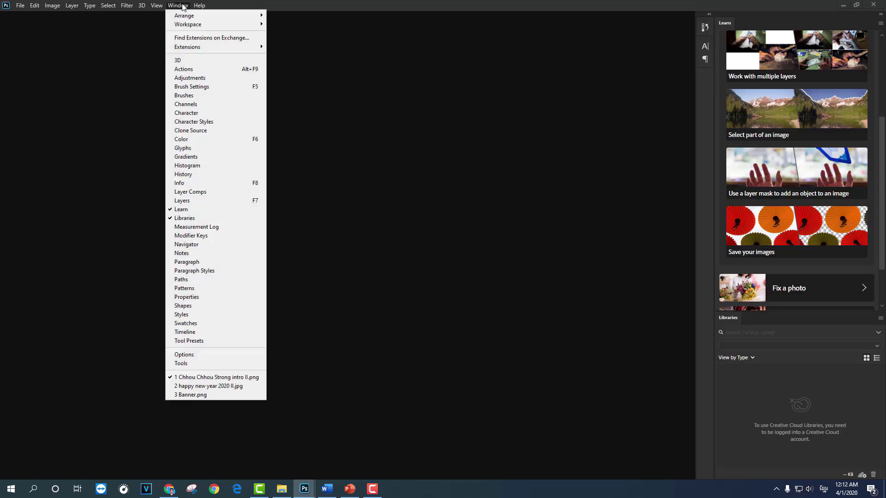
left_click(180, 210)
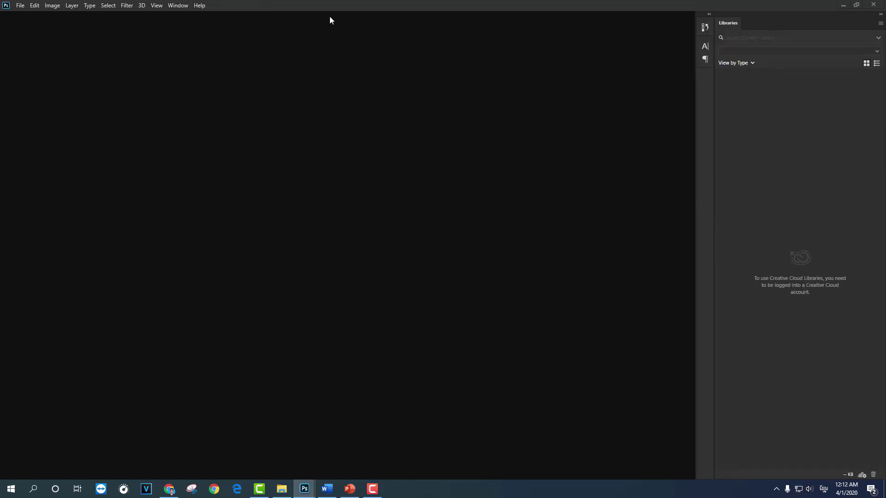
left_click(180, 6)
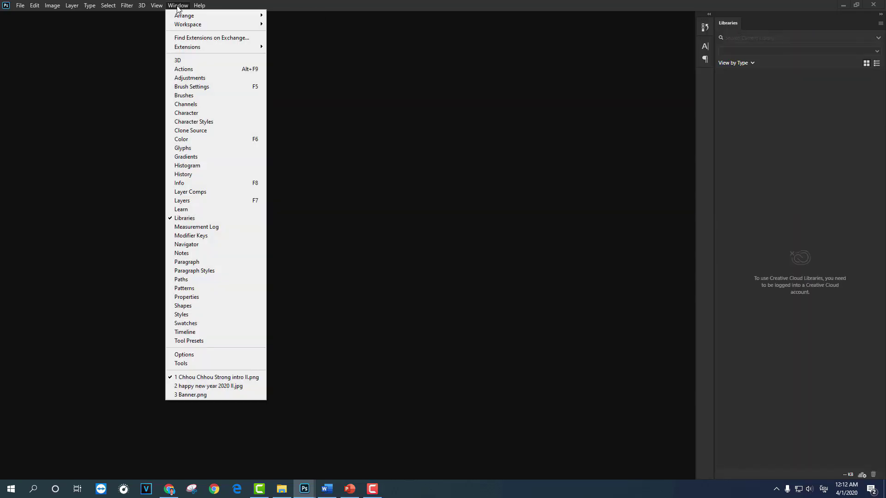
left_click(183, 218)
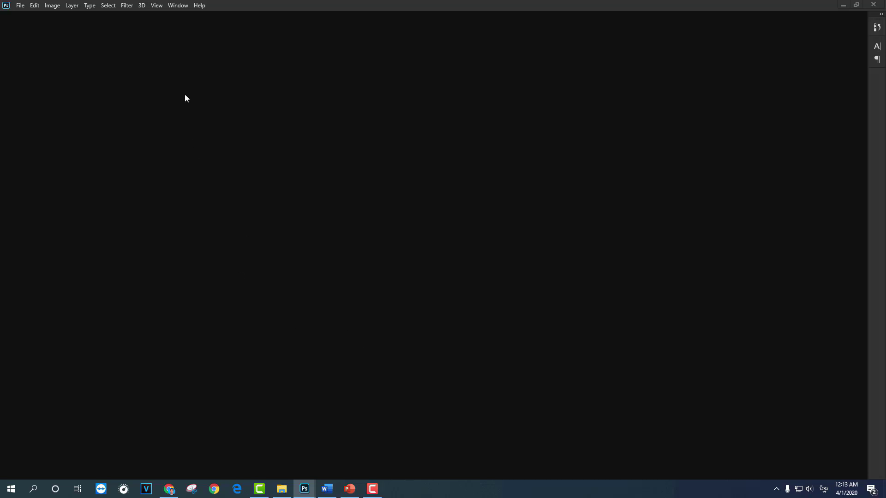
Restore the Layers panel, the tool options bar and the toolbox
left_click(178, 6)
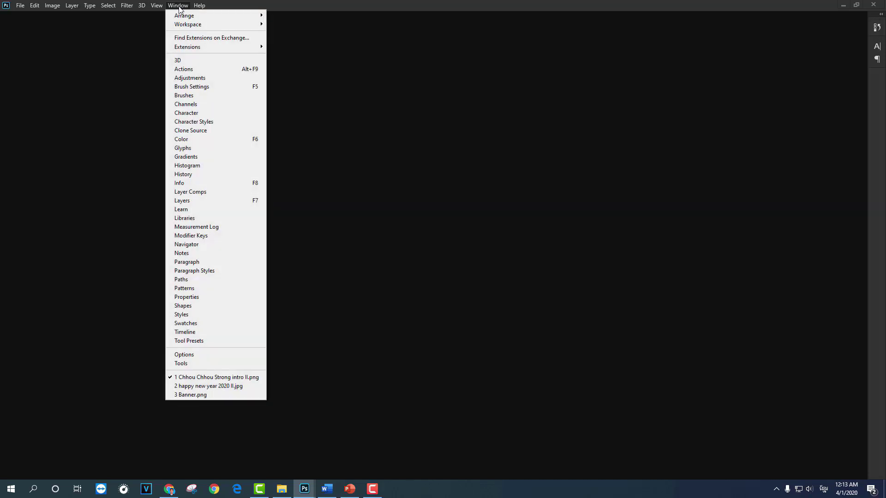
left_click(189, 200)
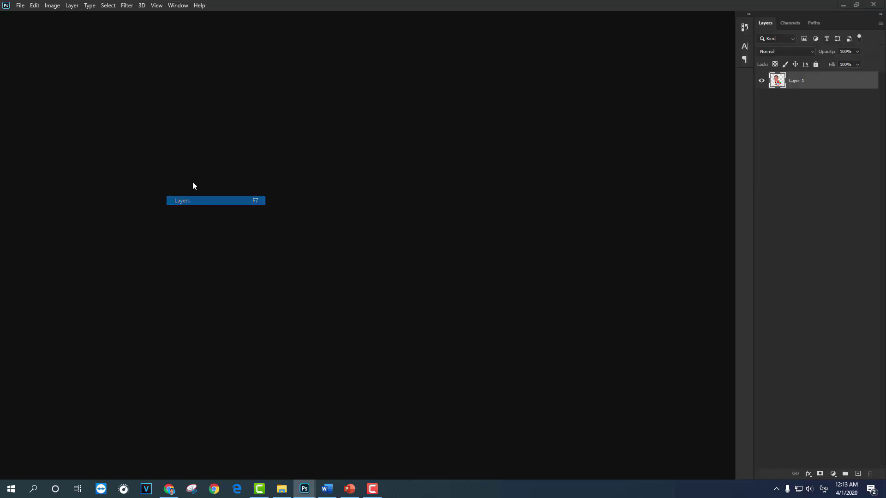
left_click(175, 6)
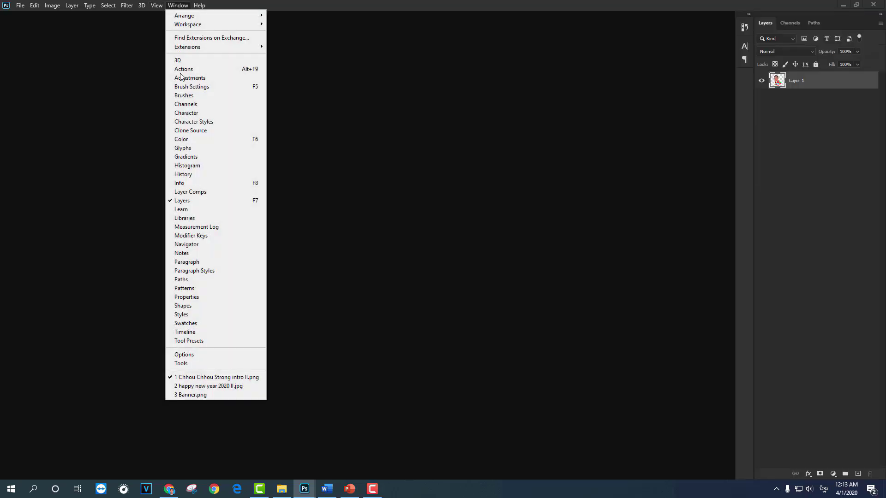
left_click(182, 354)
left_click(175, 6)
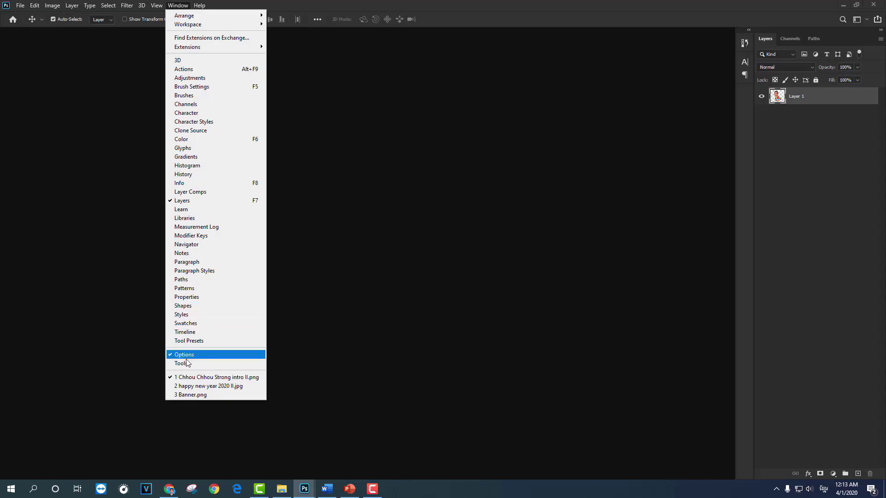
left_click(180, 363)
Show the Adjustments and Color panels again, then dismiss the Window menu
left_click(176, 6)
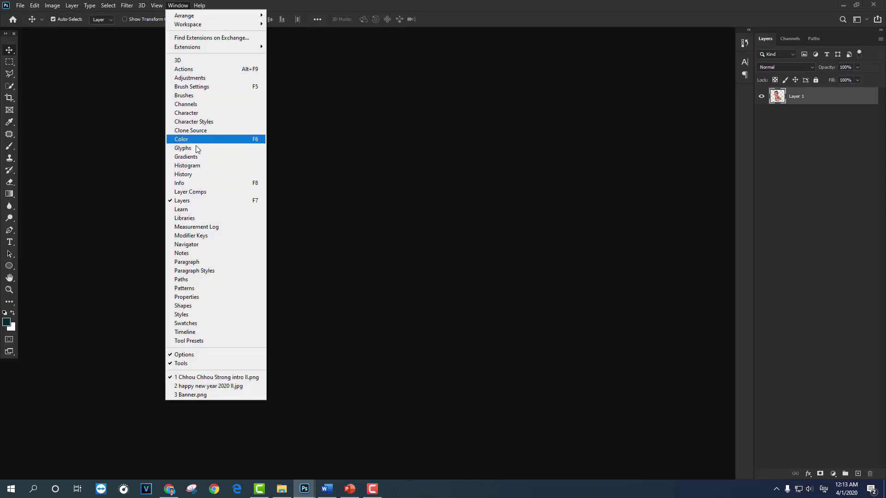
left_click(190, 78)
left_click(177, 5)
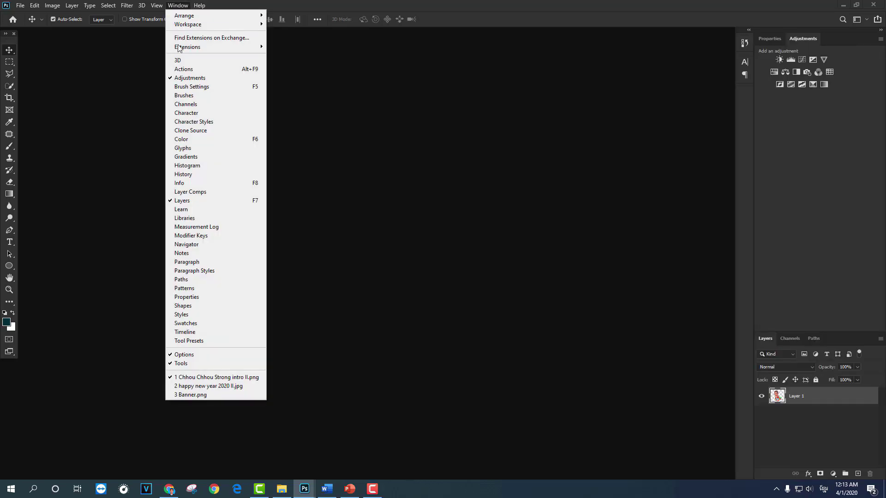
left_click(181, 138)
left_click(177, 5)
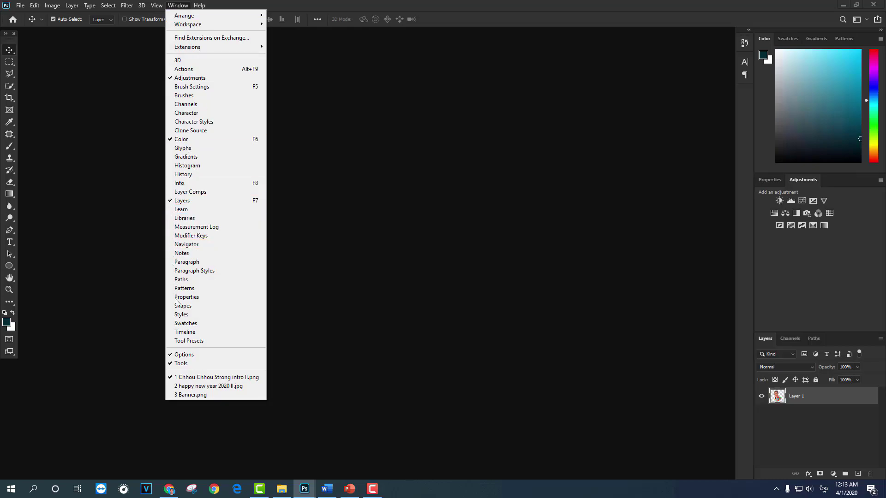
left_click(291, 377)
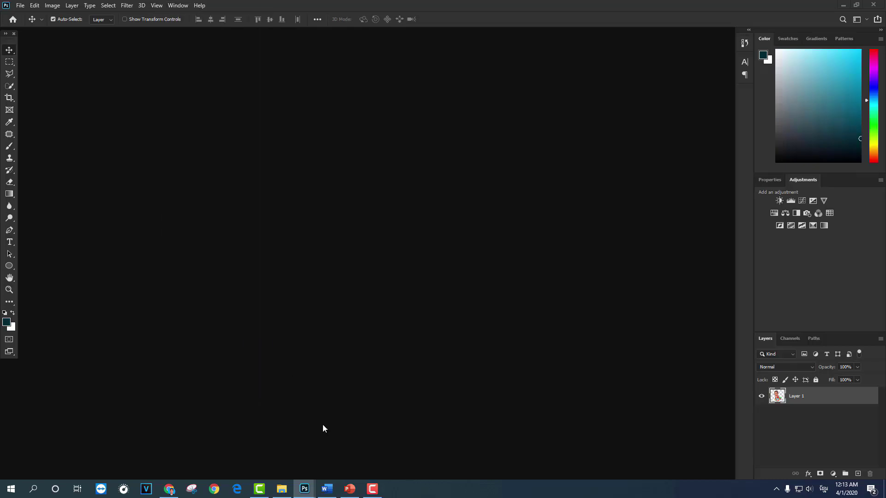